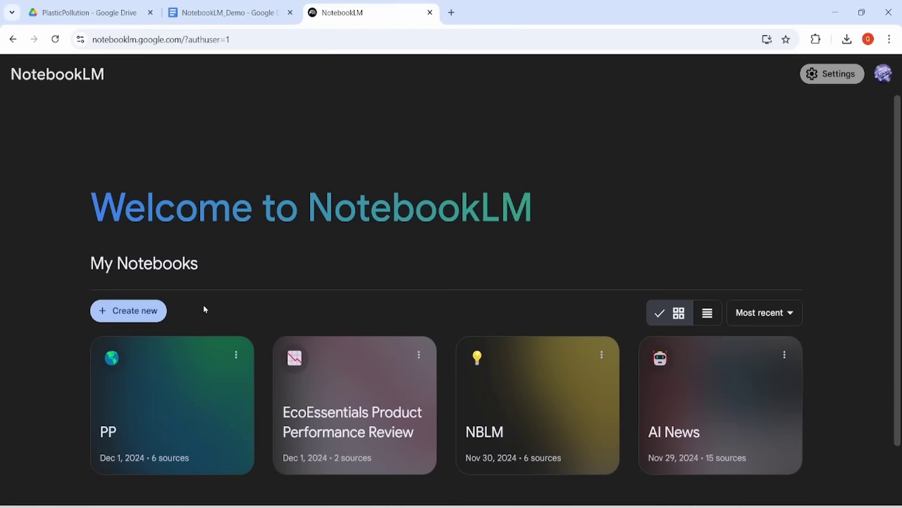
Step: Create a new notebook and add the All-about-plastic-pollution Google Slides presentation from Drive as its first source
click(142, 313)
scroll(402, 351, down, 2)
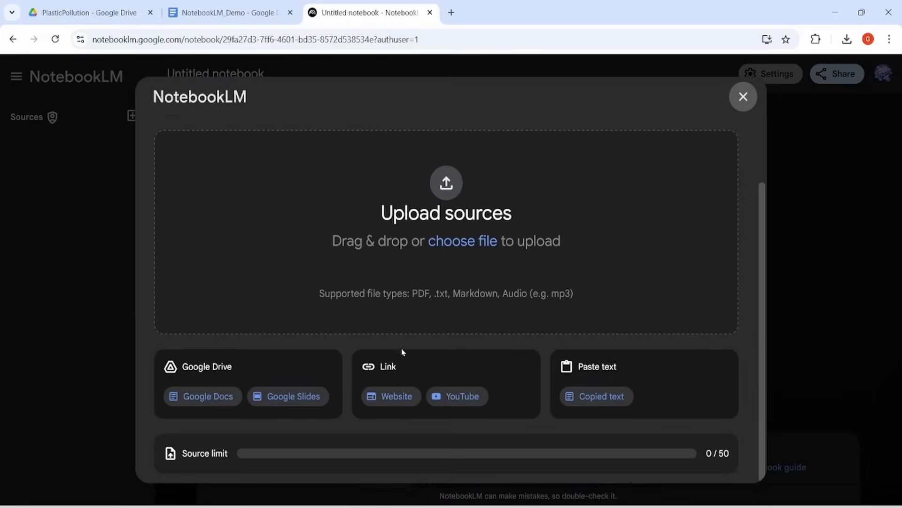
scroll(290, 376, up, 2)
click(295, 471)
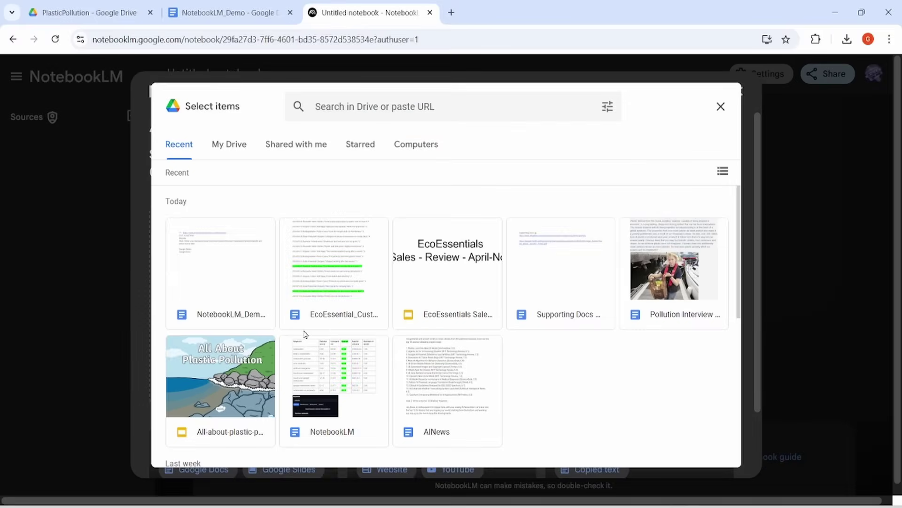
double_click(231, 389)
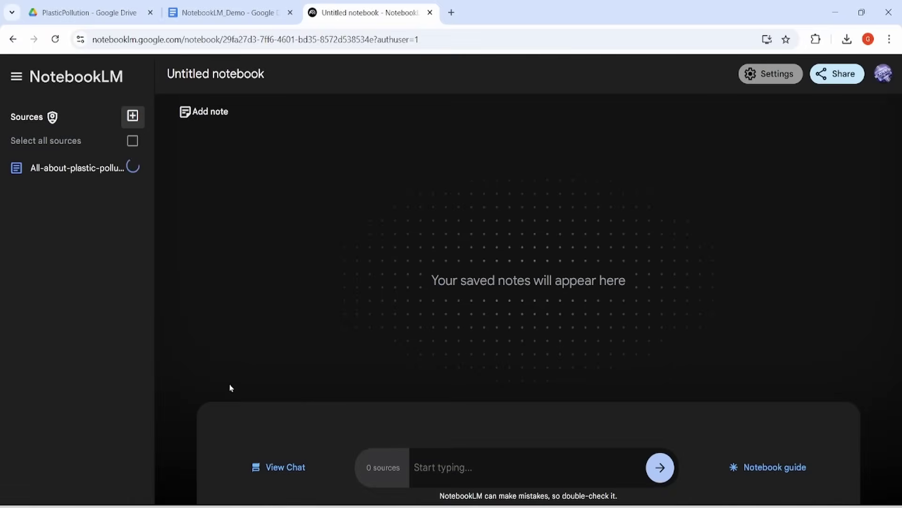
Step: Add the Pollution Interview Google Doc from the NotebookLM_Demo > PlasticPollution folder in My Drive as a source
click(131, 115)
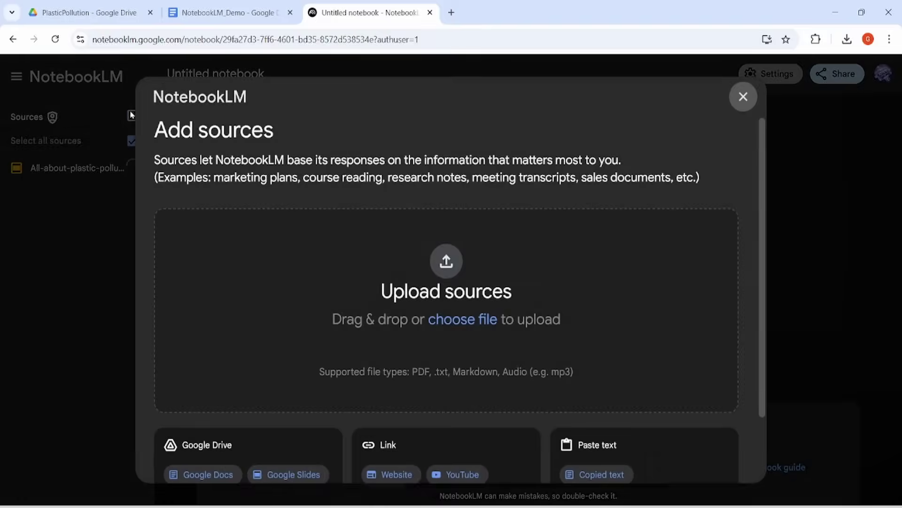
click(211, 474)
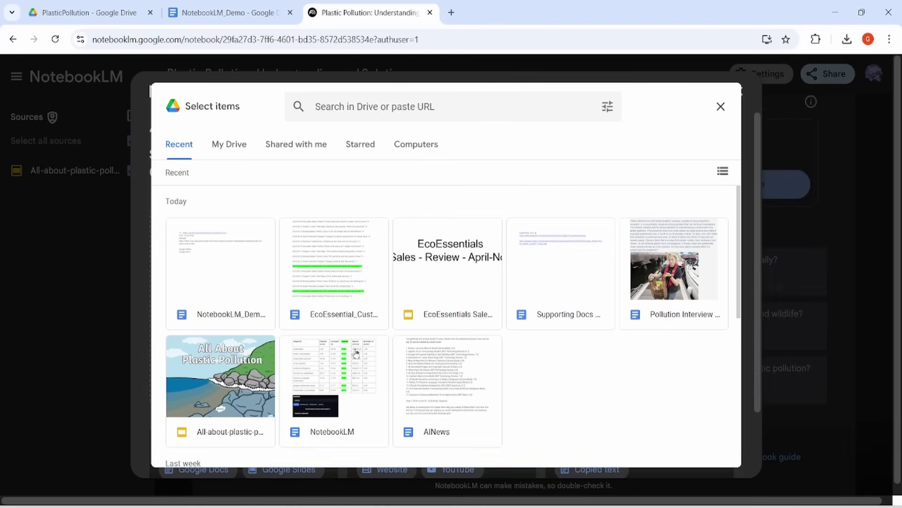
click(230, 145)
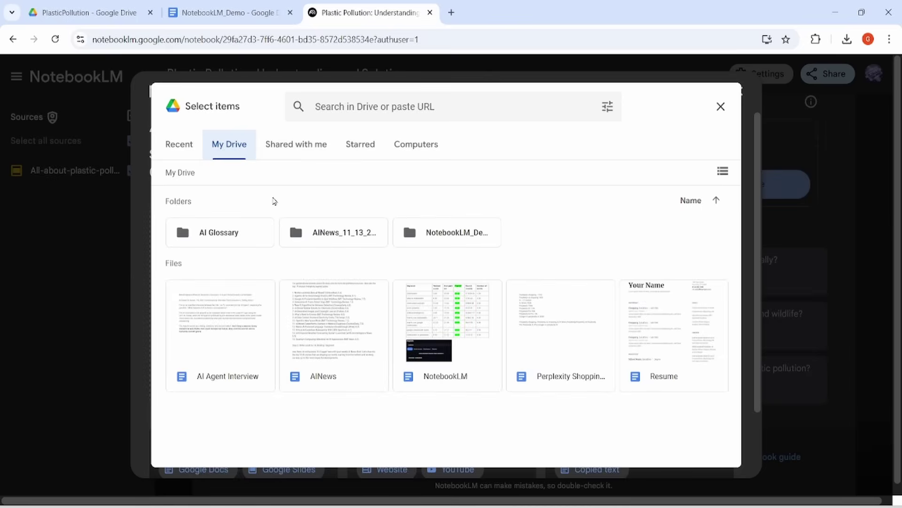
double_click(444, 231)
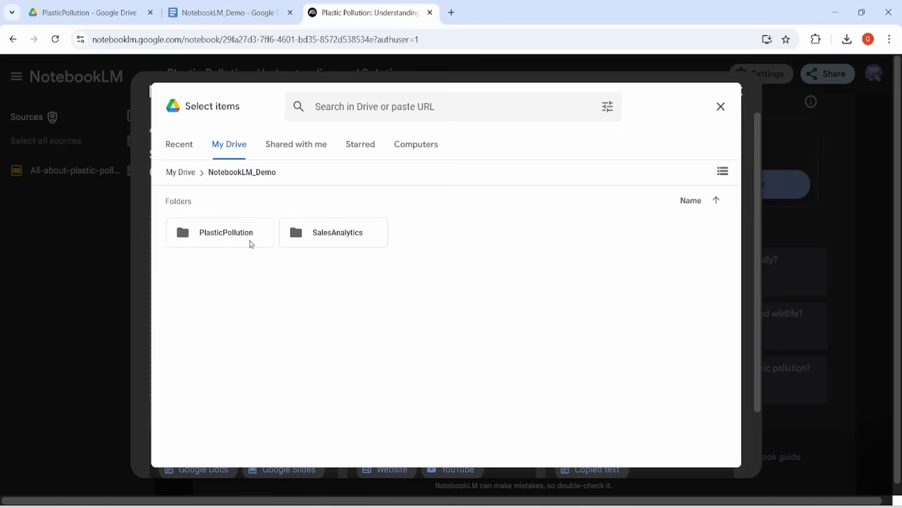
double_click(231, 238)
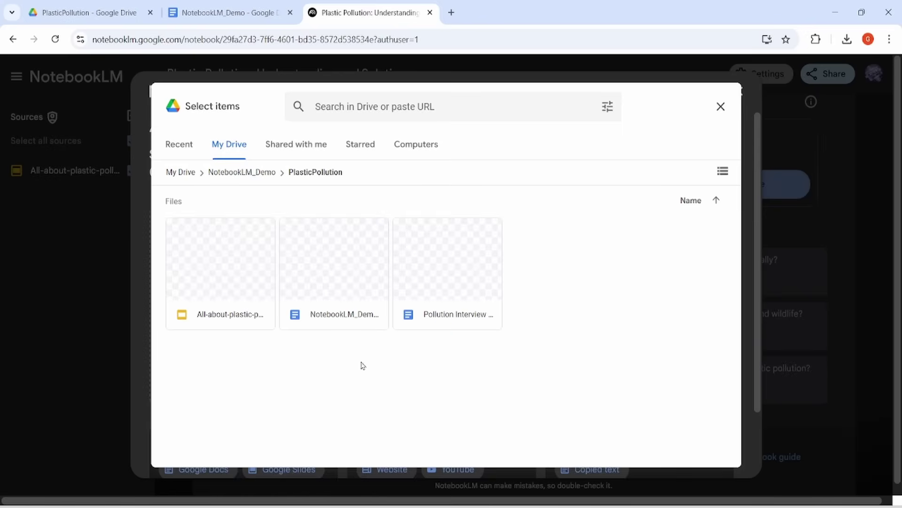
double_click(432, 282)
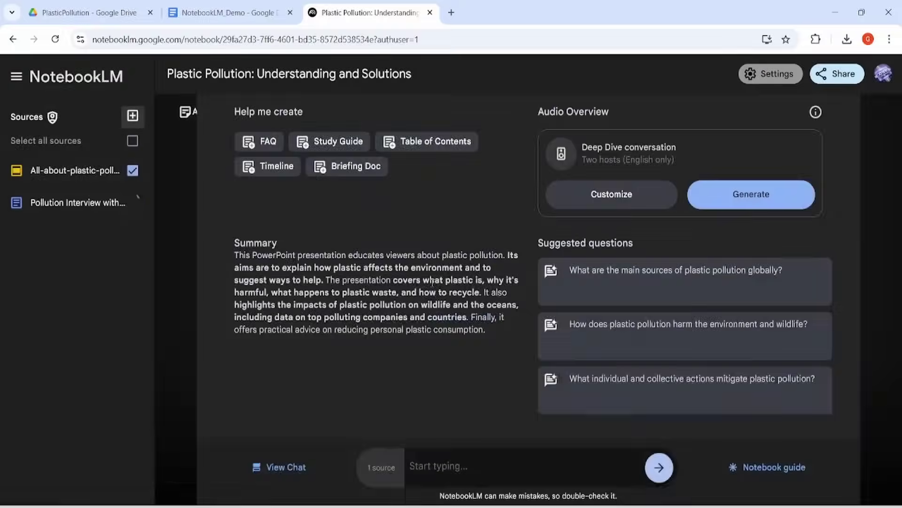
Step: Start adding another source and copy the unep.org plastic pollution website URL from the NotebookLM_Demo Google Doc
click(131, 116)
scroll(419, 331, down, 2)
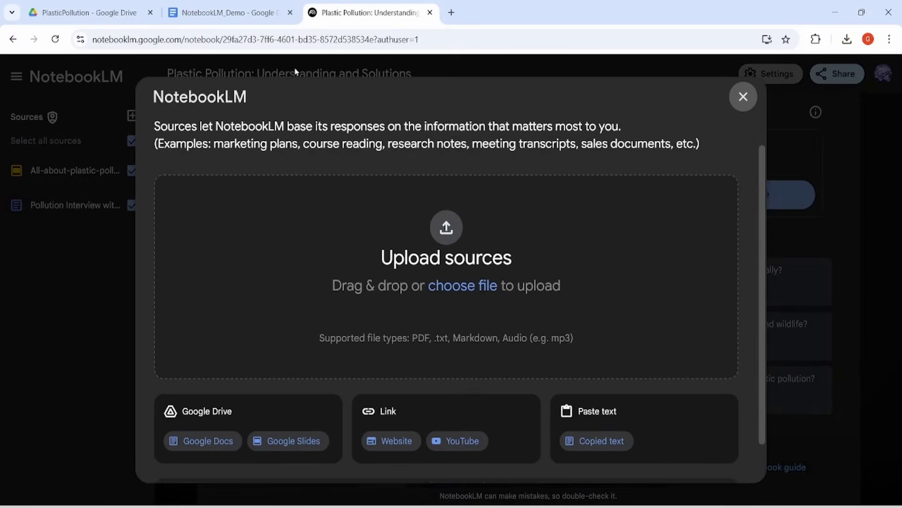
click(246, 23)
drag(337, 259, 257, 246)
key(ctrl+c)
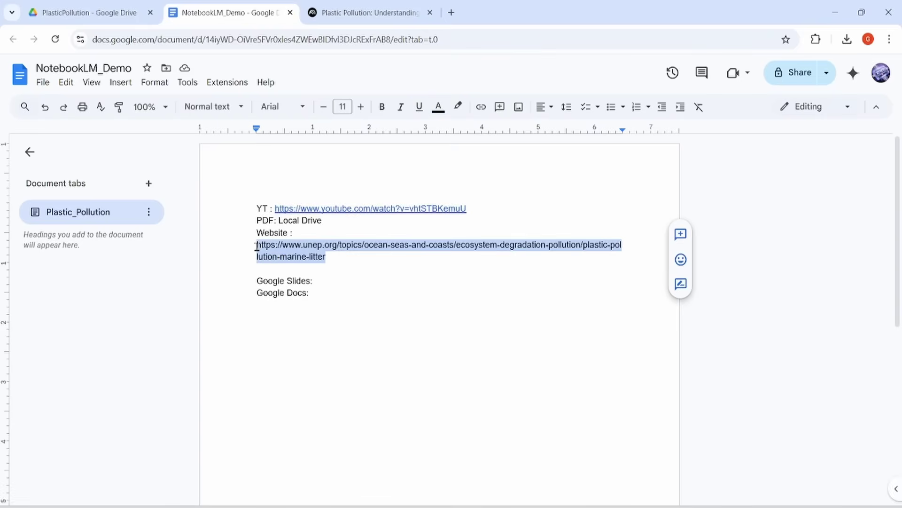
click(353, 14)
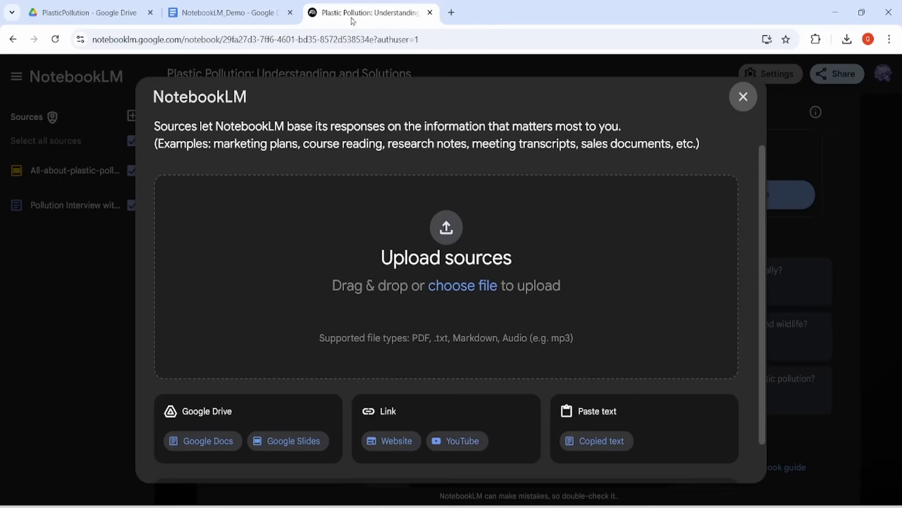
click(394, 444)
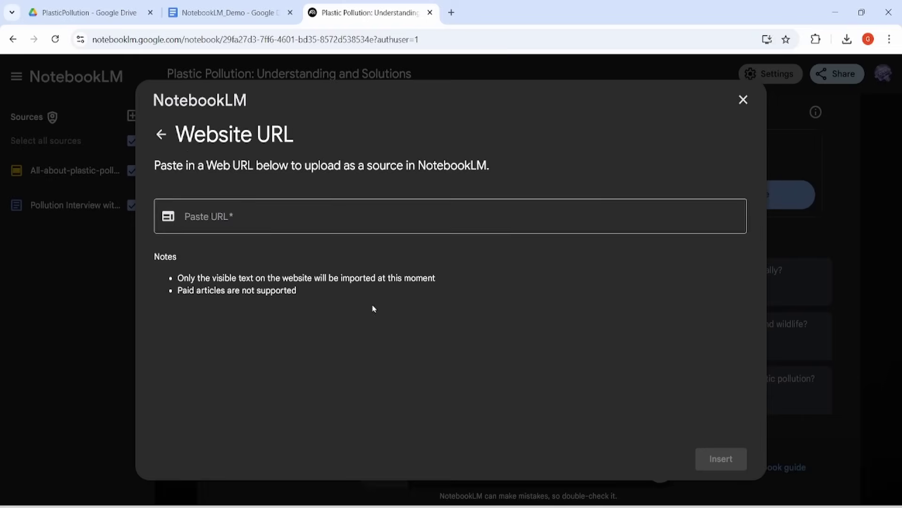
click(363, 221)
key(ctrl+v)
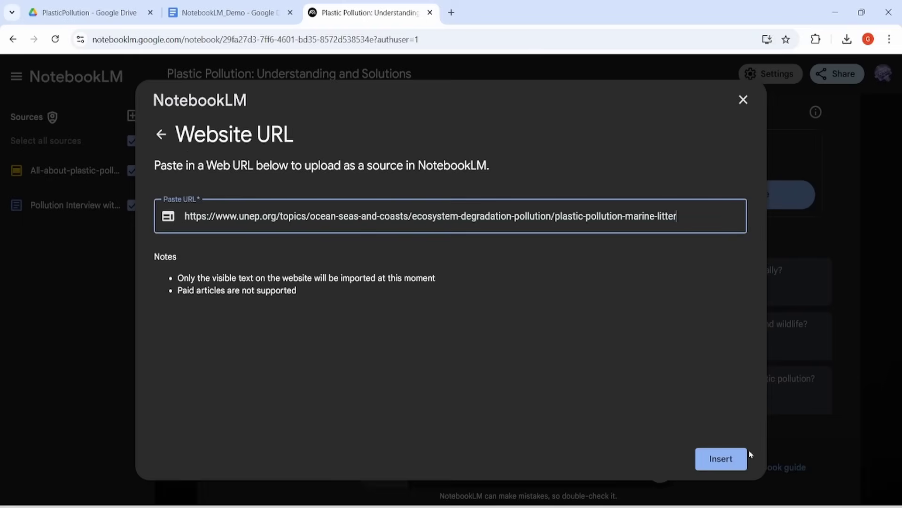
click(735, 461)
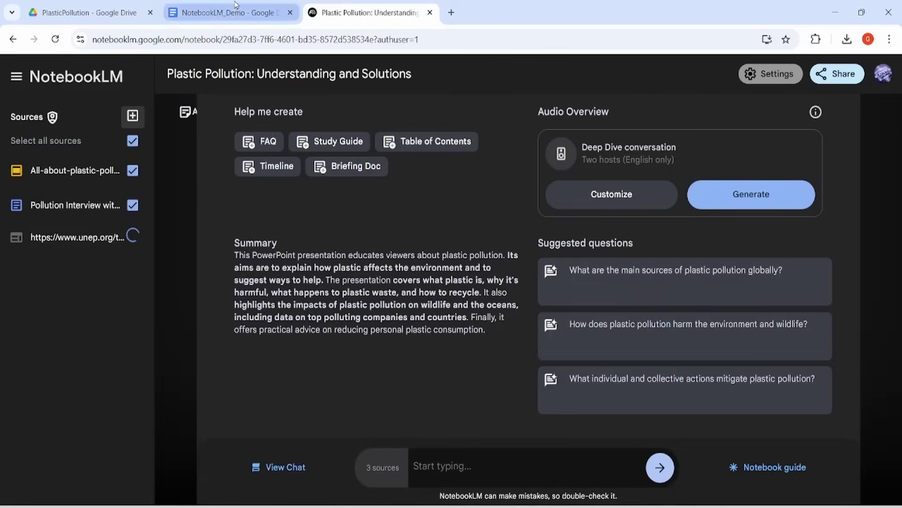
Step: Switch to the NotebookLM_Demo Google Doc and copy the YouTube video URL listed there
click(235, 8)
drag(487, 210, 277, 210)
key(ctrl+c)
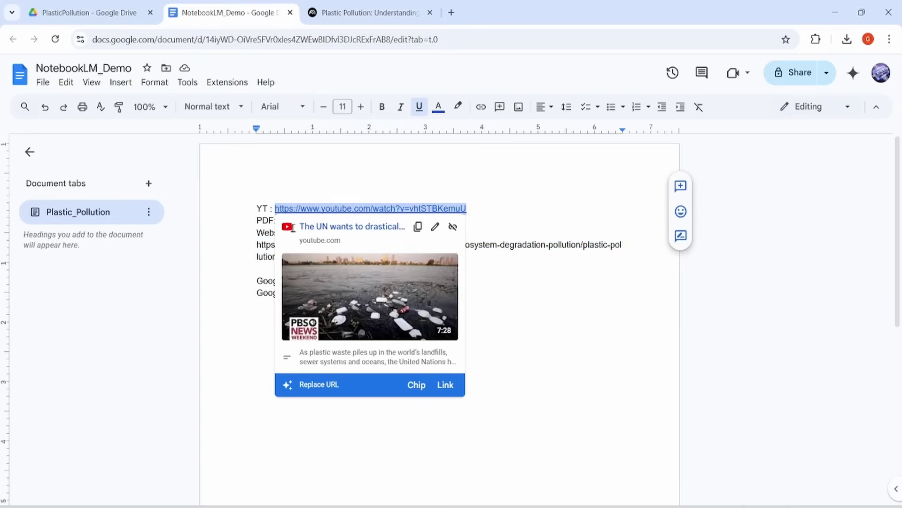
click(352, 12)
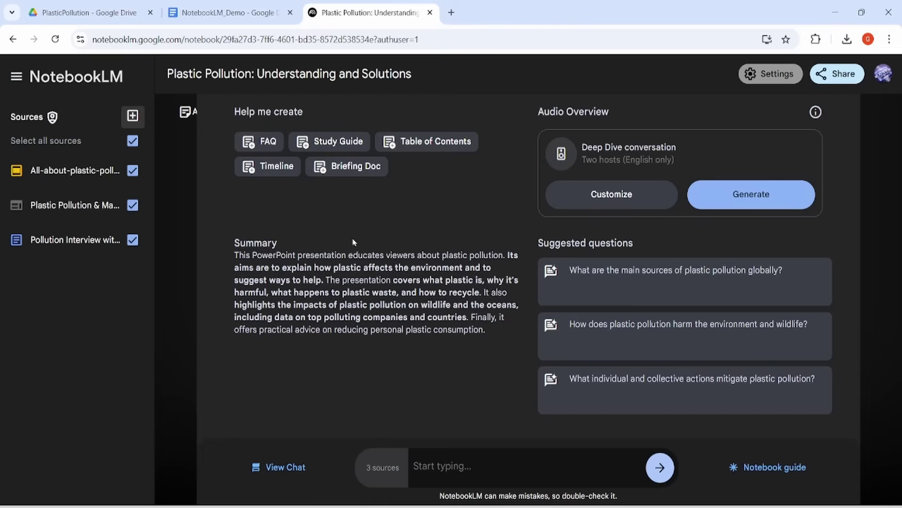
click(133, 116)
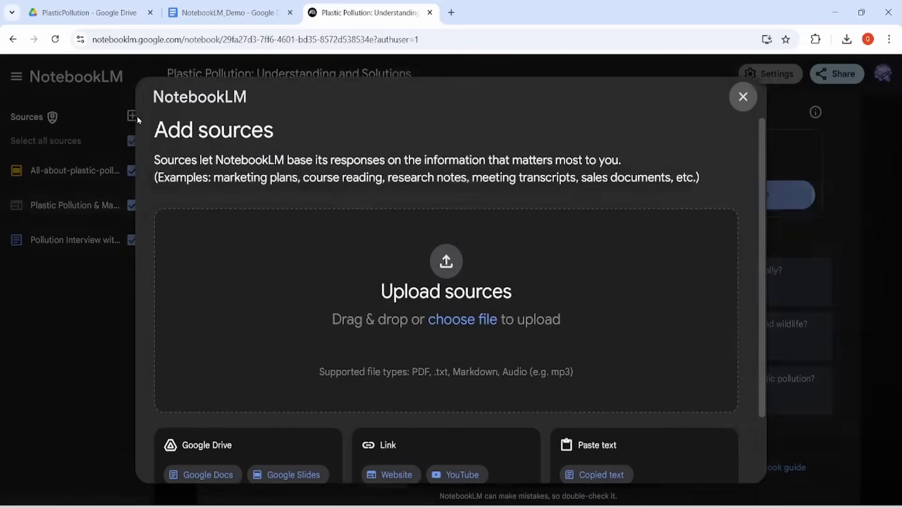
click(461, 475)
click(320, 216)
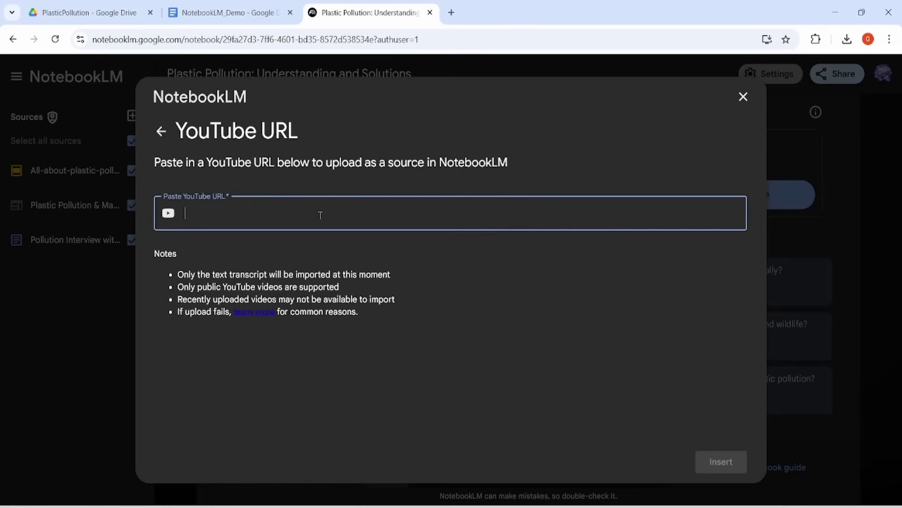
key(ctrl+v)
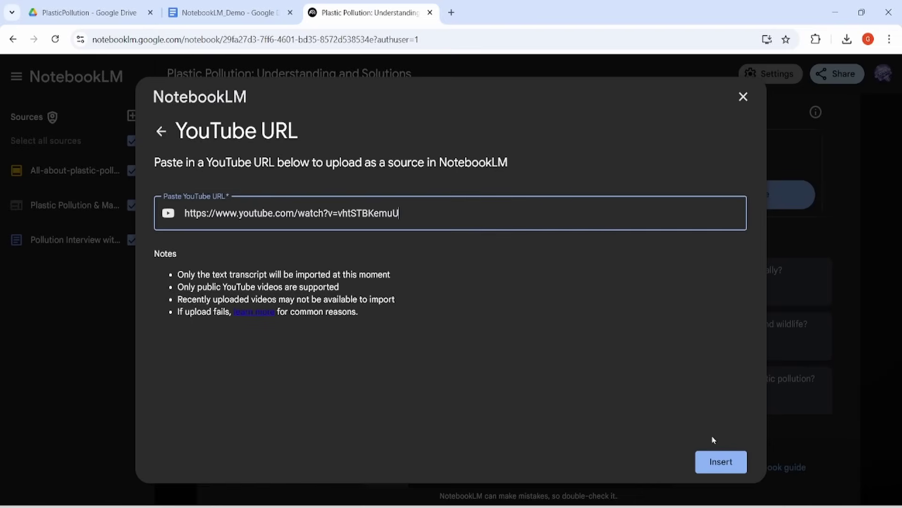
click(718, 462)
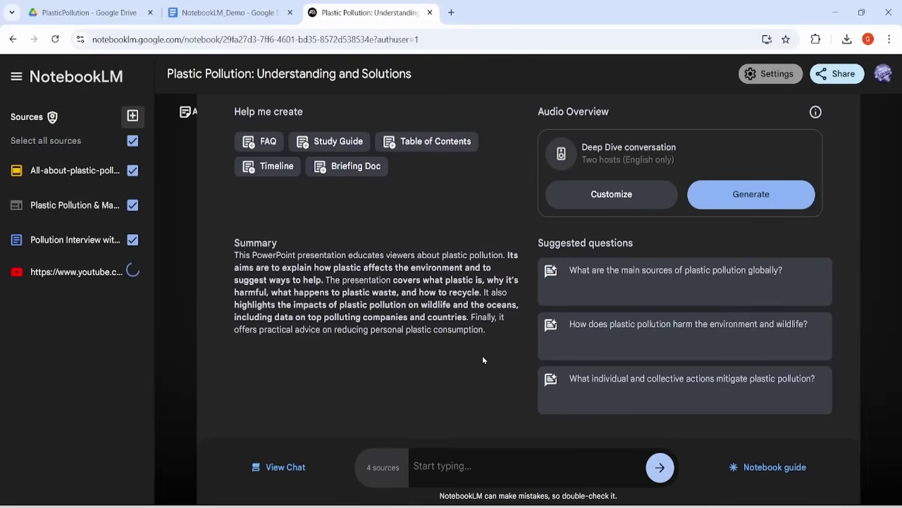
Step: Upload the local files "Ending Plastic Pollution by 2040" and "POLSOL" together as sources
click(134, 117)
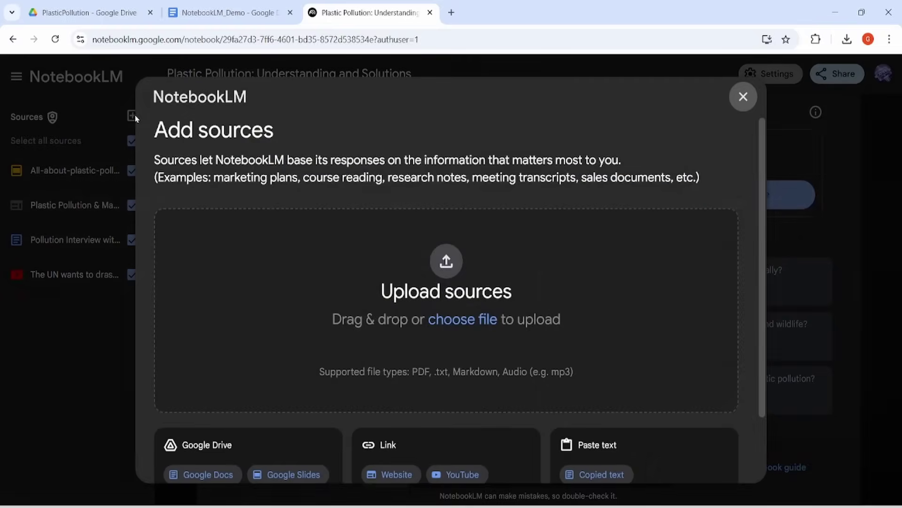
click(476, 330)
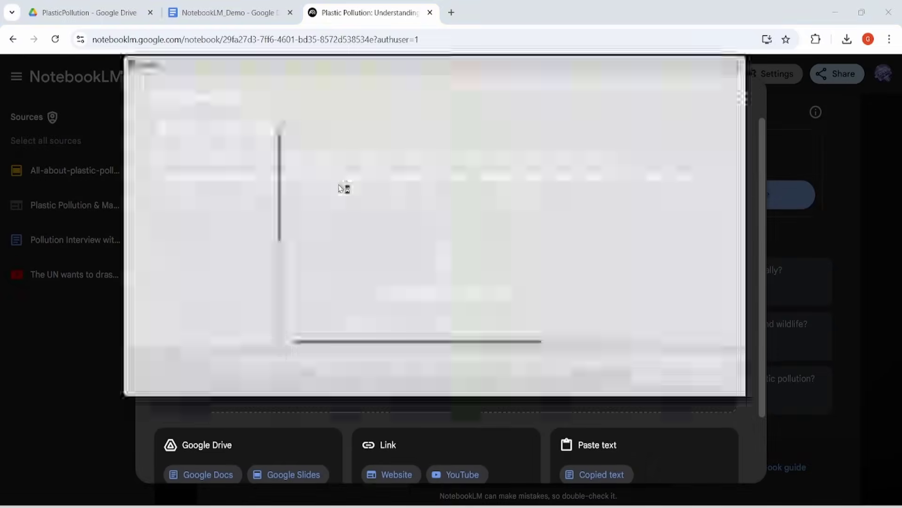
click(338, 165)
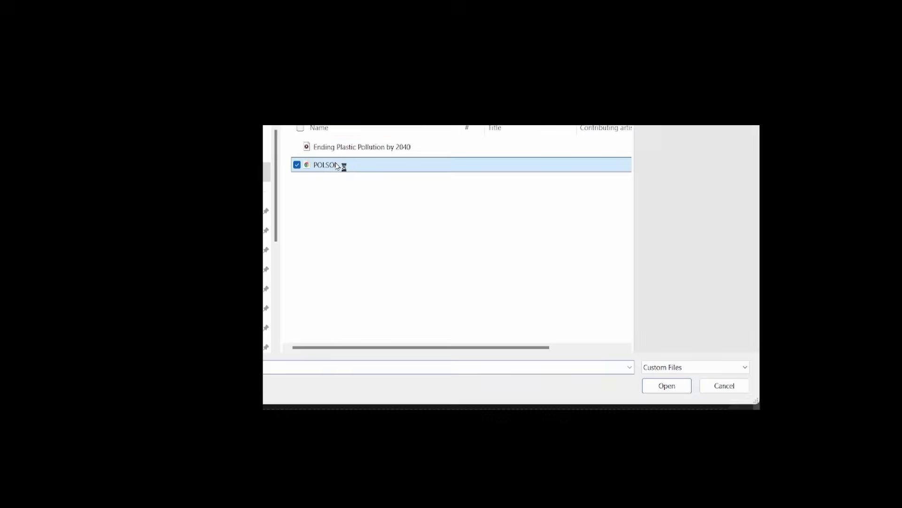
ctrl+click(379, 149)
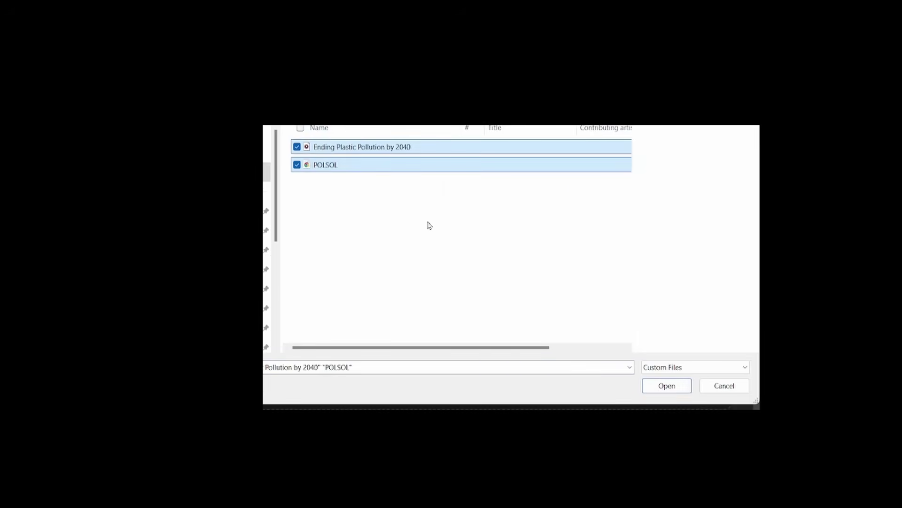
click(667, 385)
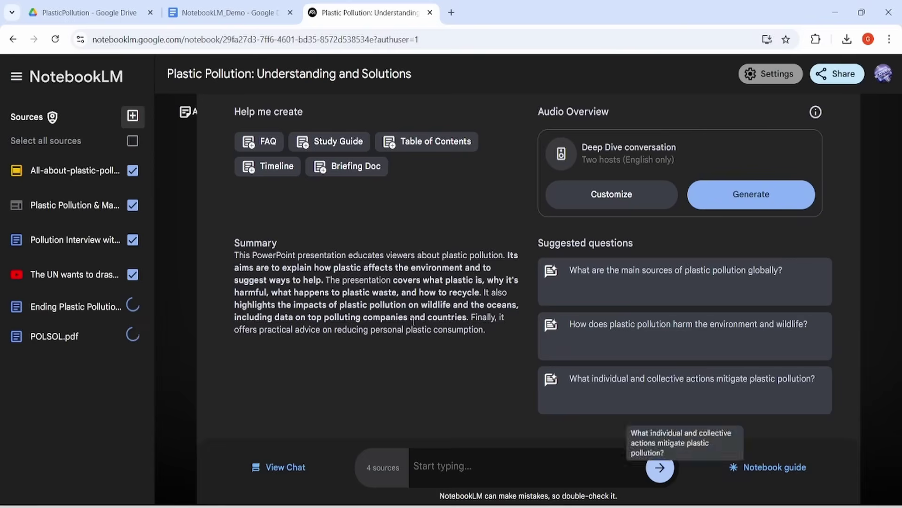
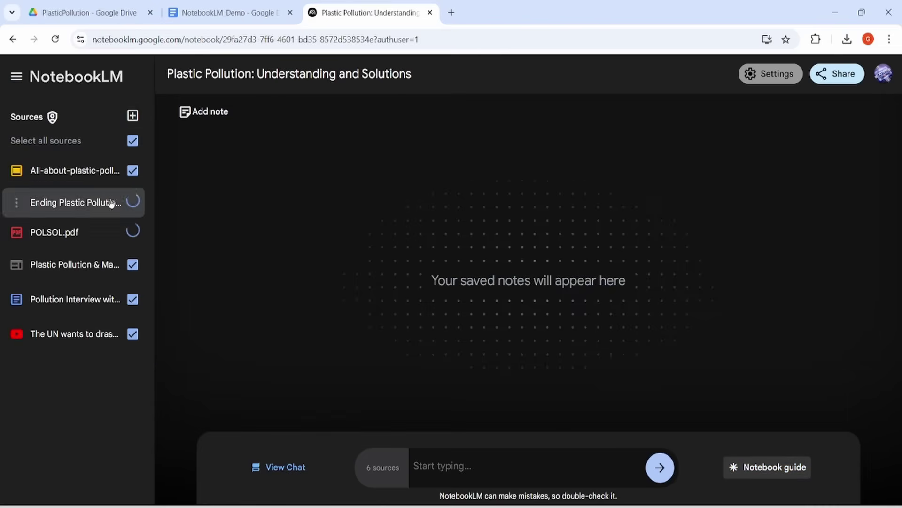
Step: Examine the All-about-plastic-pollution source's slides, summary and key topics, and close the source view
click(82, 172)
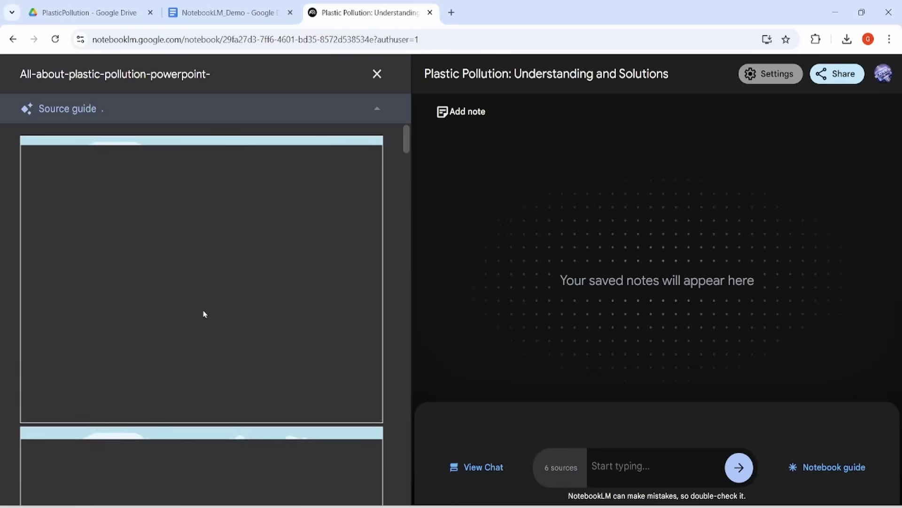
scroll(204, 314, down, 8)
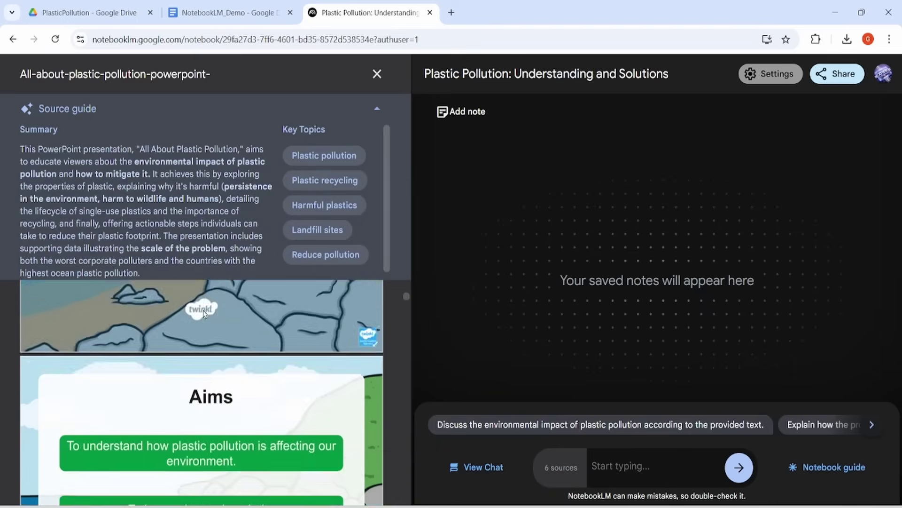
scroll(203, 314, down, 5)
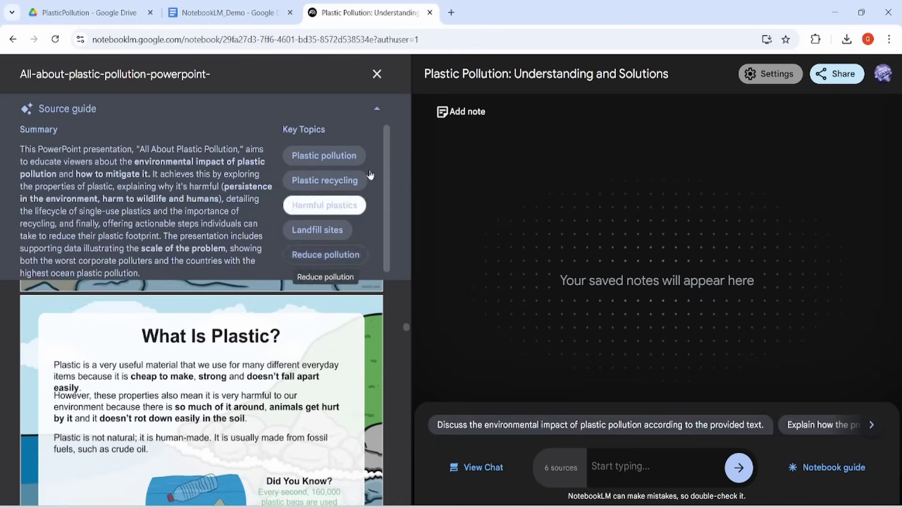
click(377, 73)
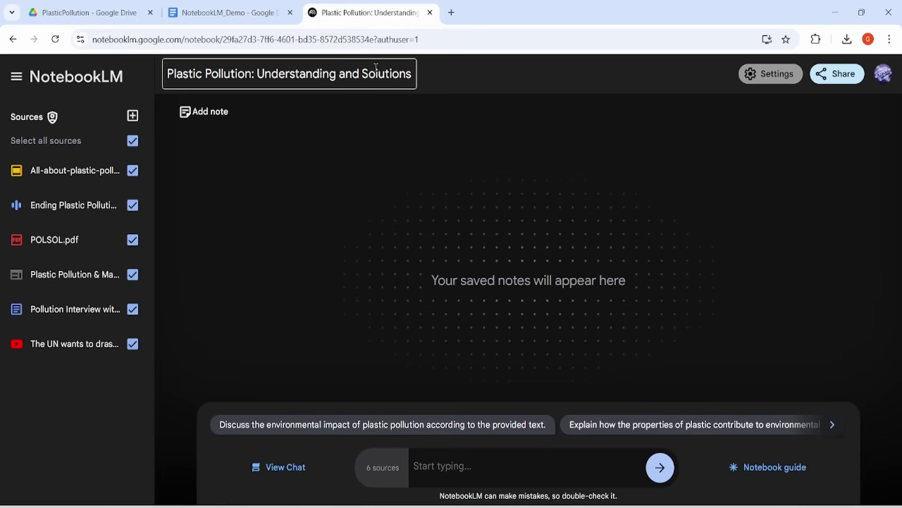
Step: Open the notebook guide and read its summary of the sources
click(766, 466)
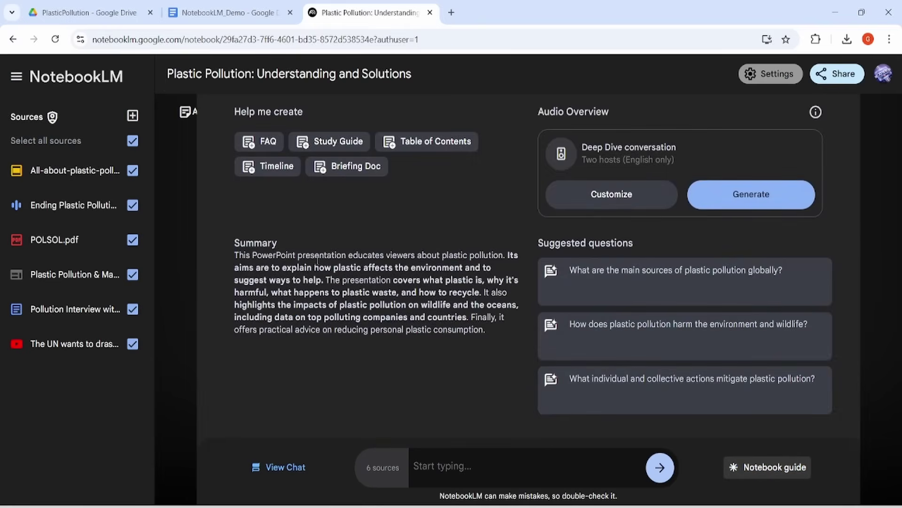
drag(248, 248, 464, 326)
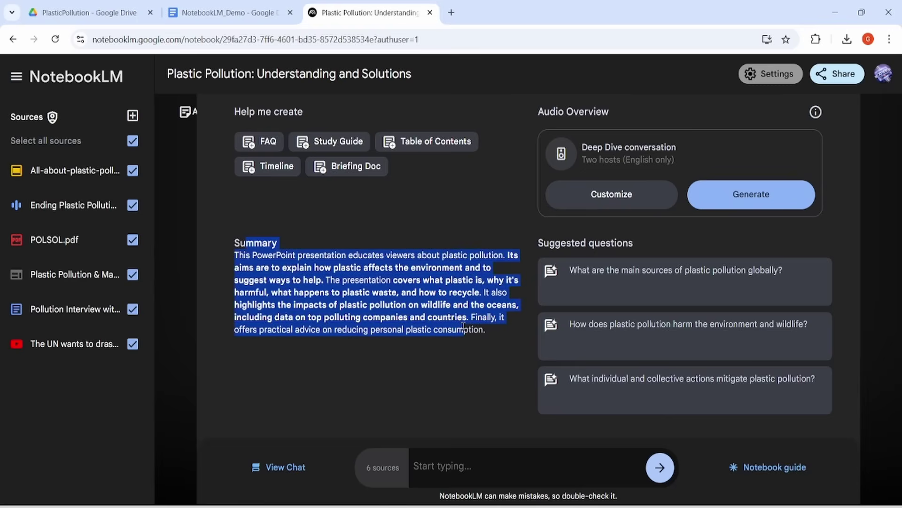
click(412, 303)
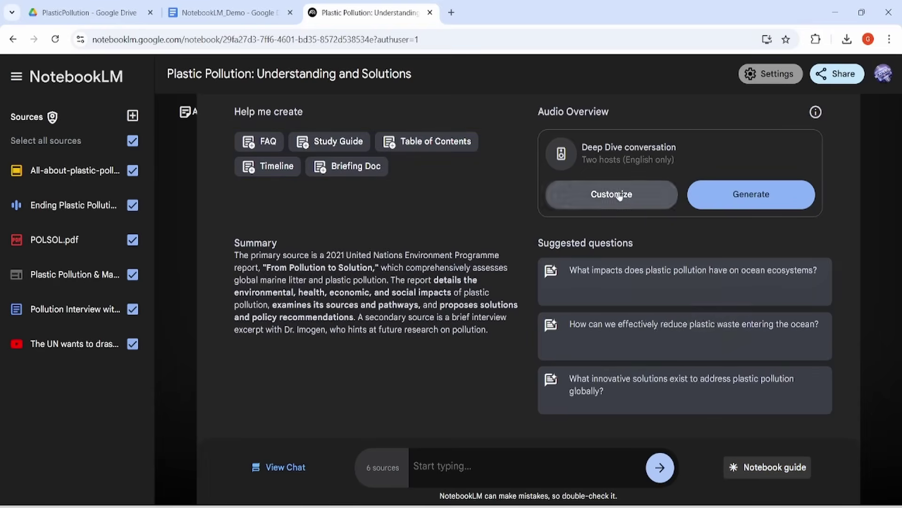
Step: Generate a customized Audio Overview with the instructions "Focus on key topic : Health issues due to plastic Pollution" and "Target Audience : College students."
click(620, 195)
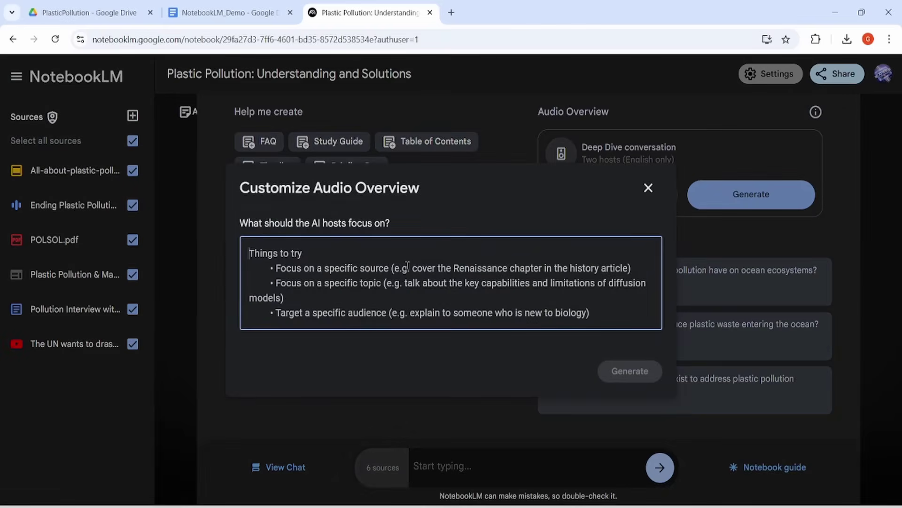
text(Focus on )
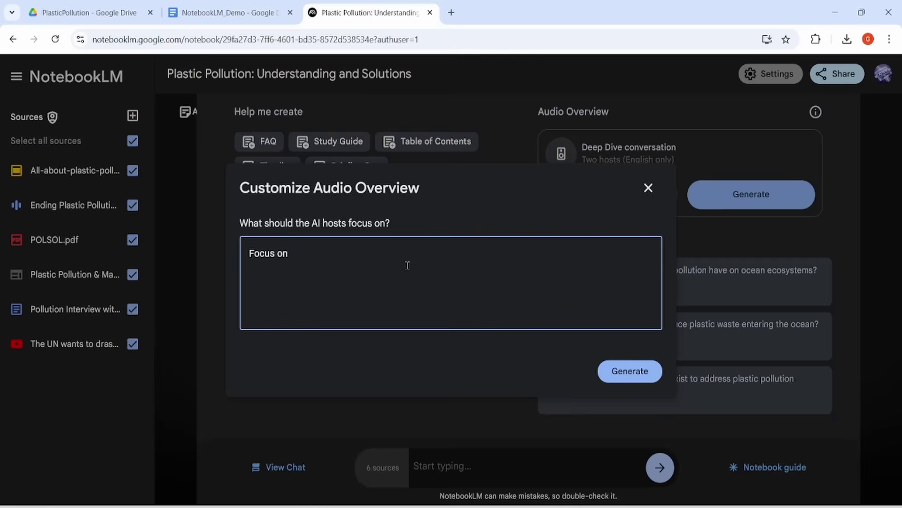
text(key topic : Health issues due to)
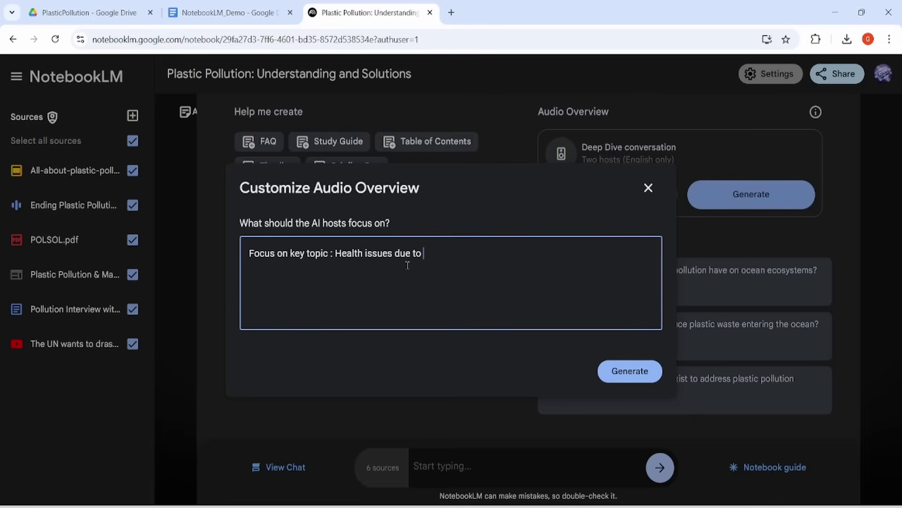
text( plastic )
text(Pollution )
text(Target )
text(Audi)
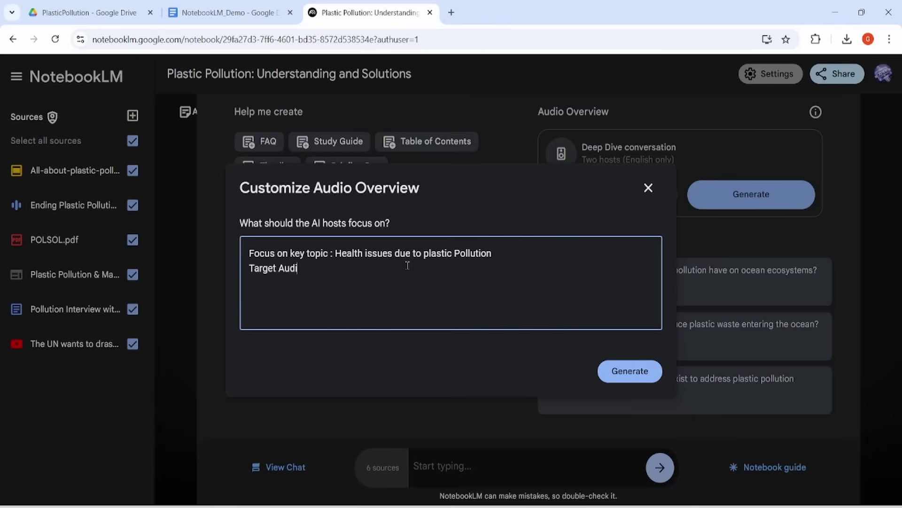
text(ence : College students.)
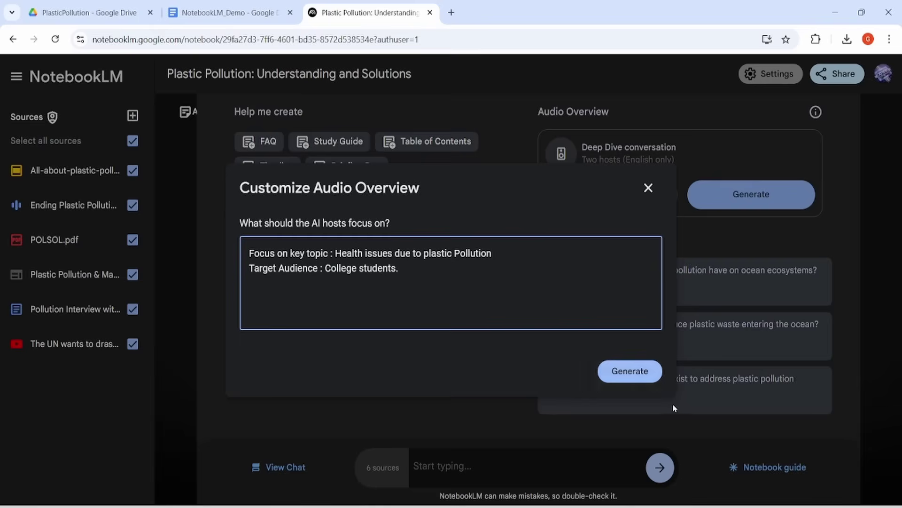
click(627, 372)
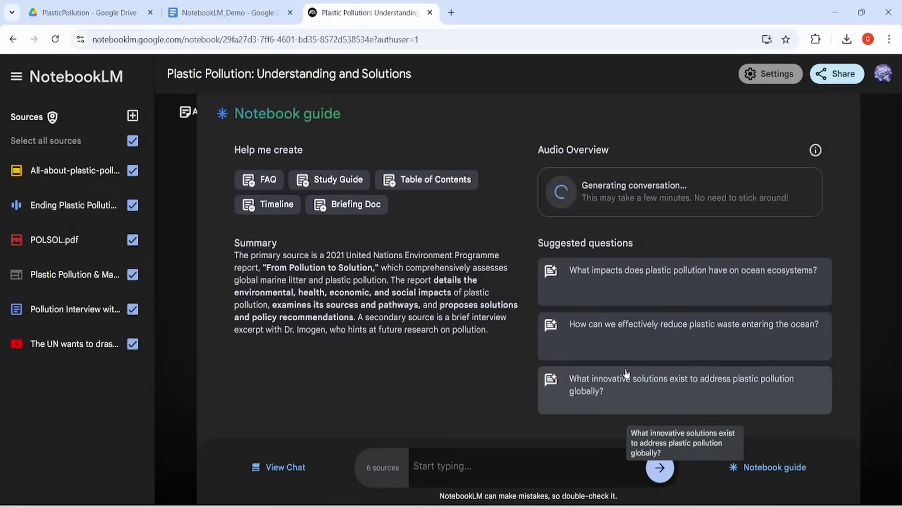
Step: Ask the notebook chat "What is Plastic Pollution and what are it's impact to environment and Health ?"
click(539, 480)
text(What is Plastic)
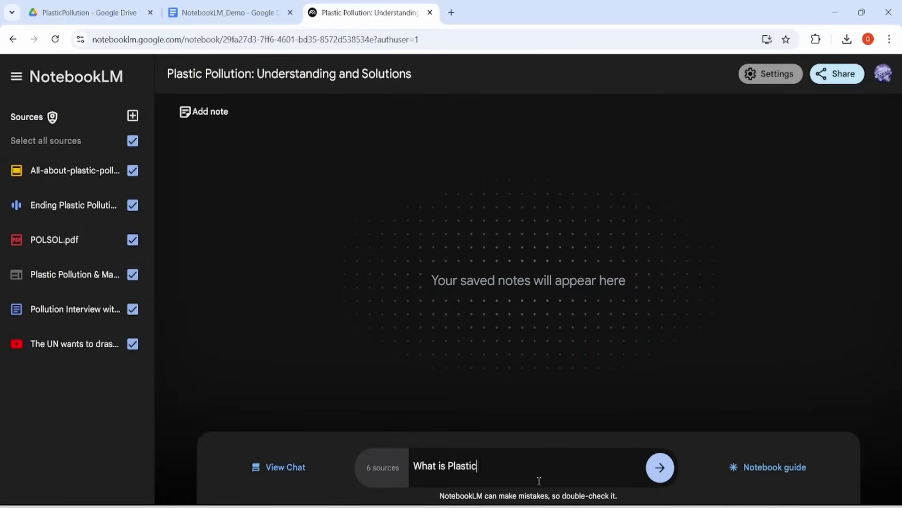
text( Pollution and what are it's im)
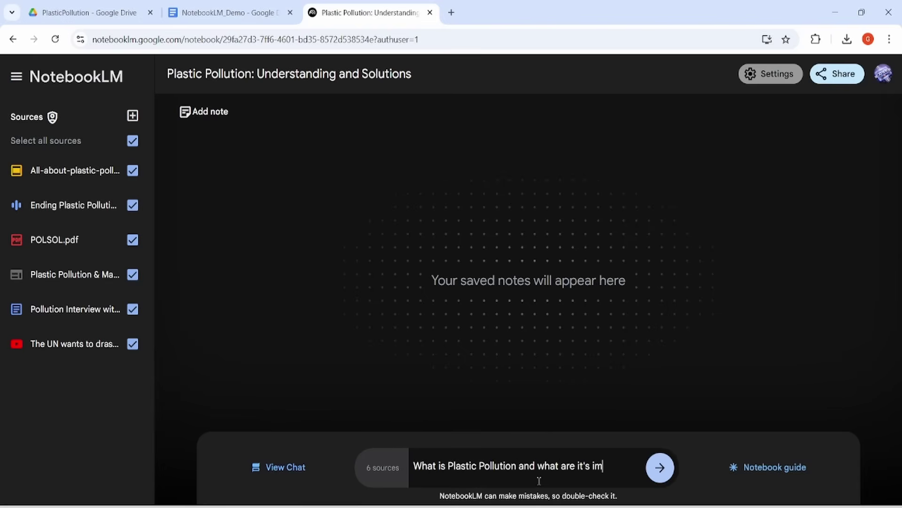
text(pact to environm)
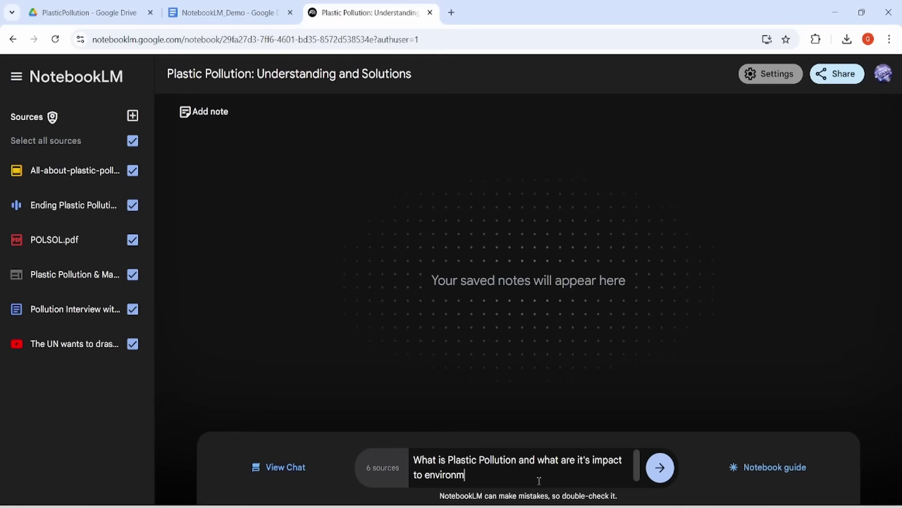
text(ent and Health ?)
key(Return)
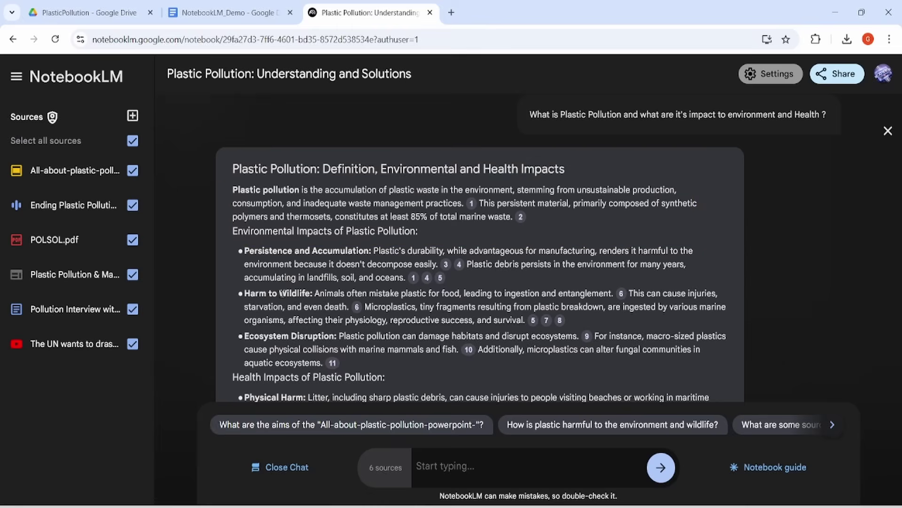
Step: Read through the answer on plastic pollution's definition and impacts and save it to a note
drag(238, 293, 477, 338)
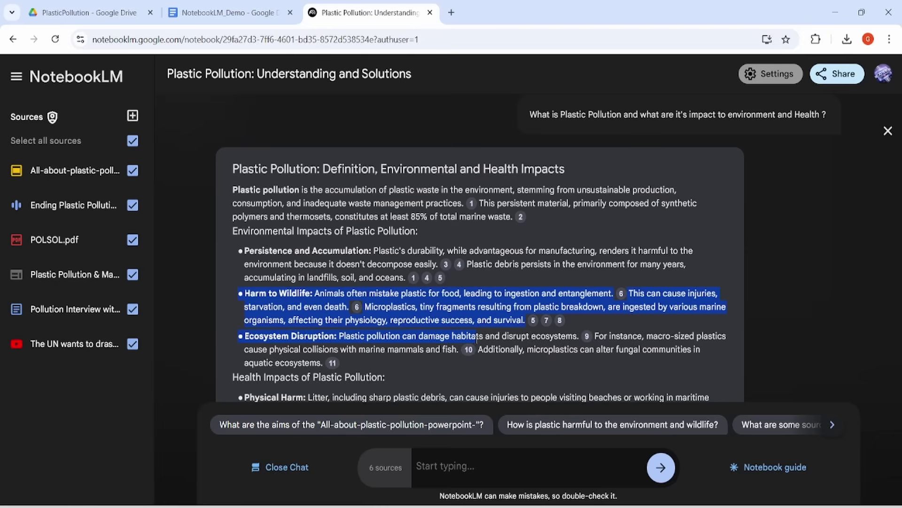
click(477, 338)
scroll(484, 300, down, 1)
scroll(494, 245, down, 5)
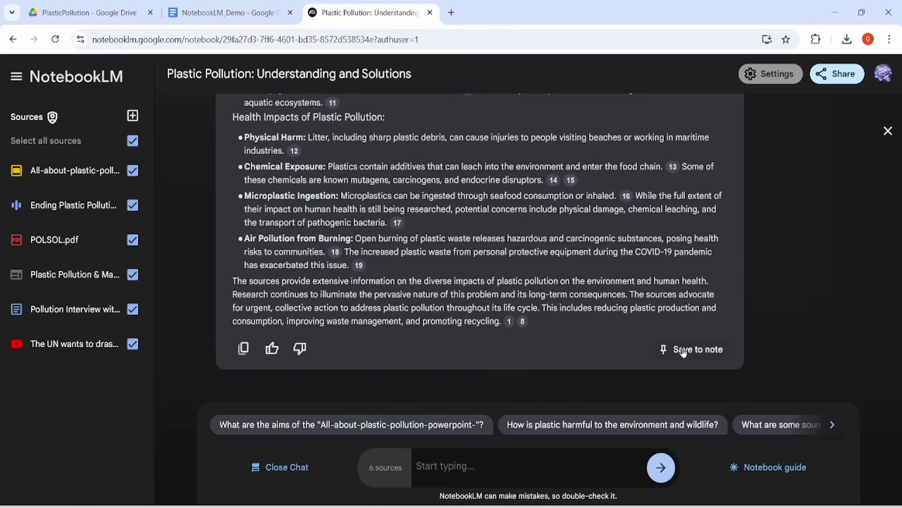
click(681, 348)
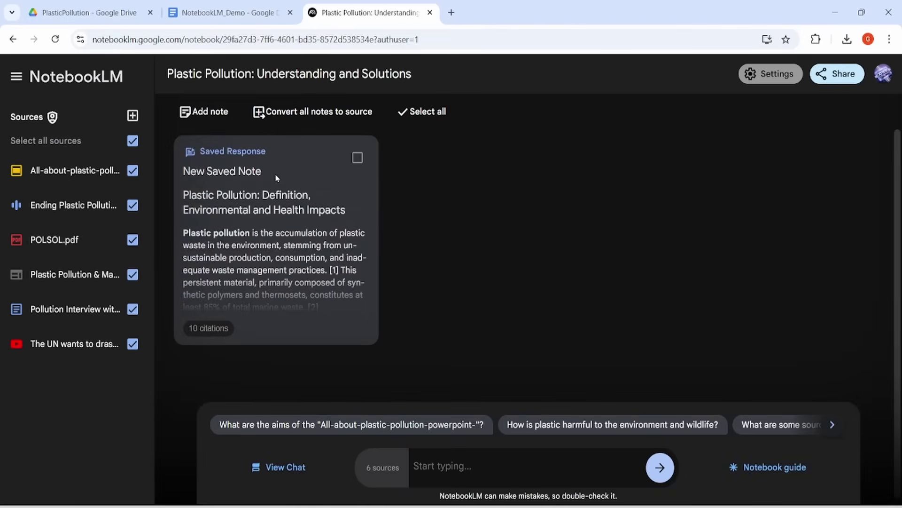
Step: Open the new saved note and rename it "Definition and Impact"
click(244, 171)
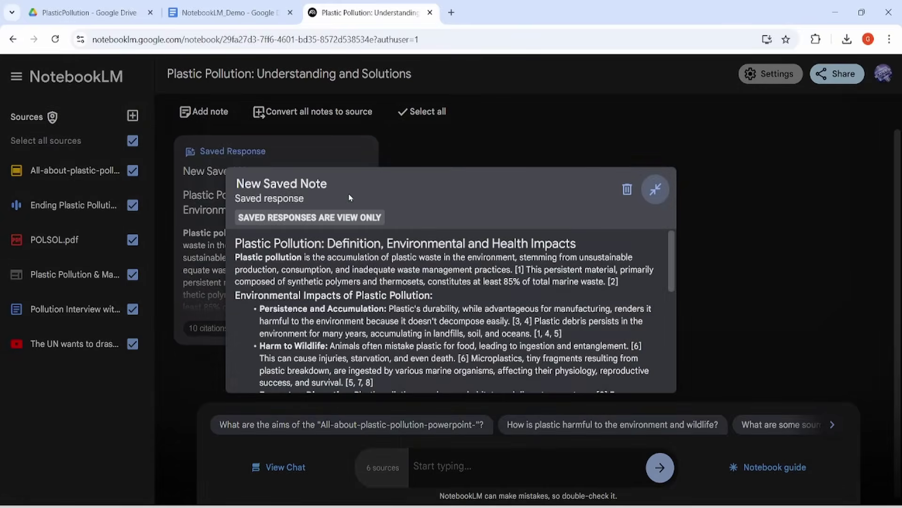
click(332, 184)
key(ctrl+a)
text(Dein)
key(BackSpace)
key(BackSpace)
text(finition and Impact)
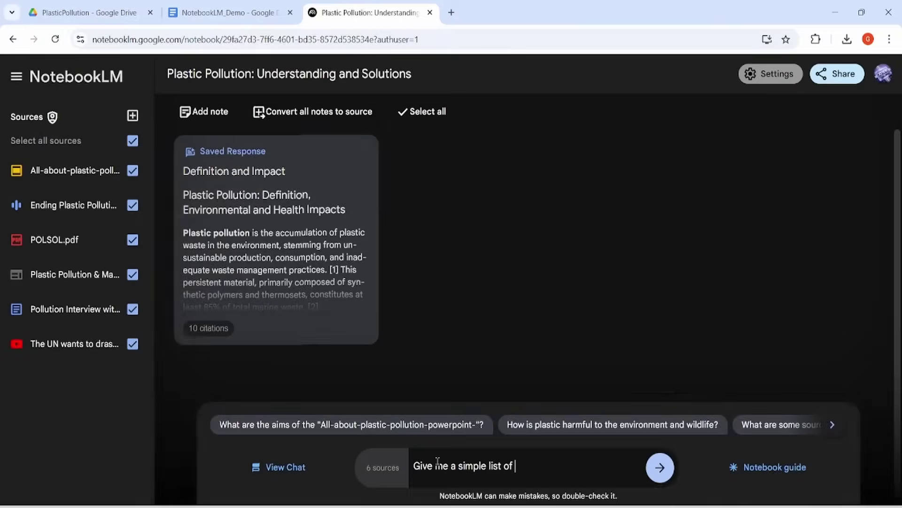
Step: Ask the chat "Give me a simple list of health issues along with a approximate correlation score to plastic pollution in a table format."
text(health issues along with a)
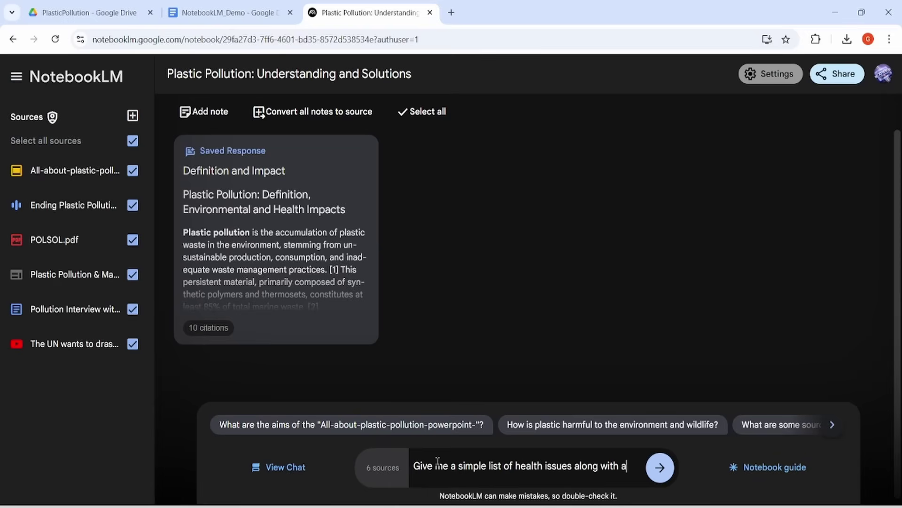
text( approximate correlation score to plastic pl)
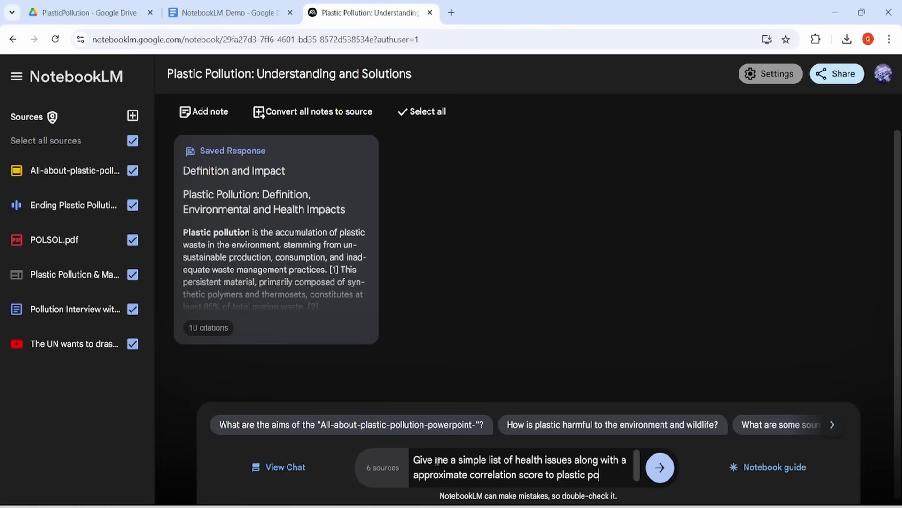
text(llution in a table format.)
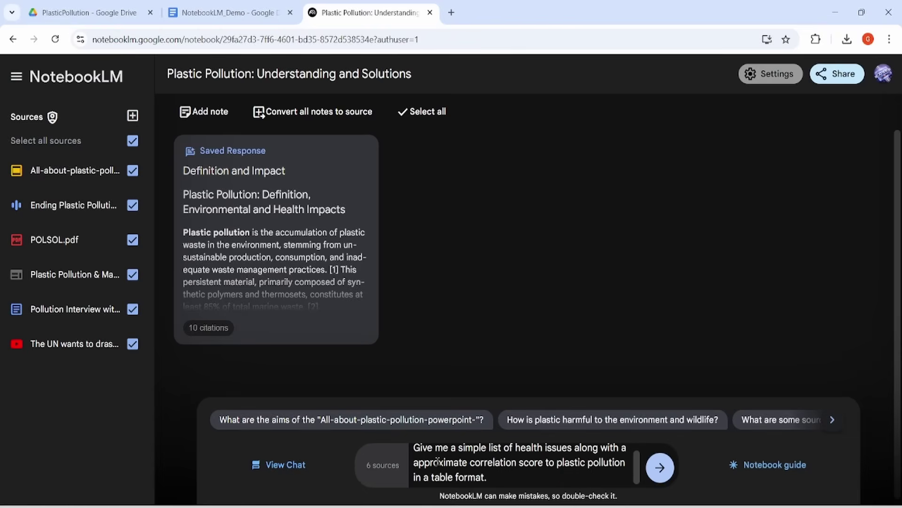
key(Return)
Step: Examine the health-issues table and preview the source passages behind its citations, including 1 and 8
scroll(363, 199, up, 5)
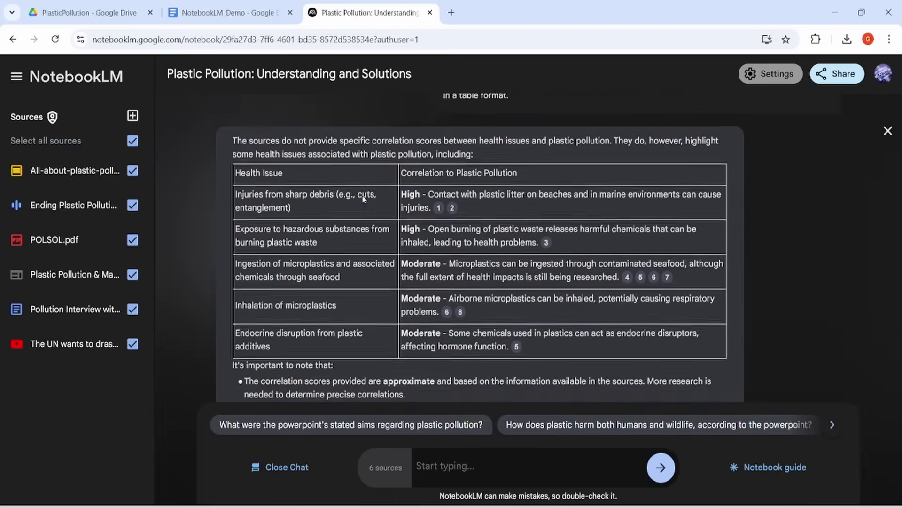
scroll(363, 200, down, 3)
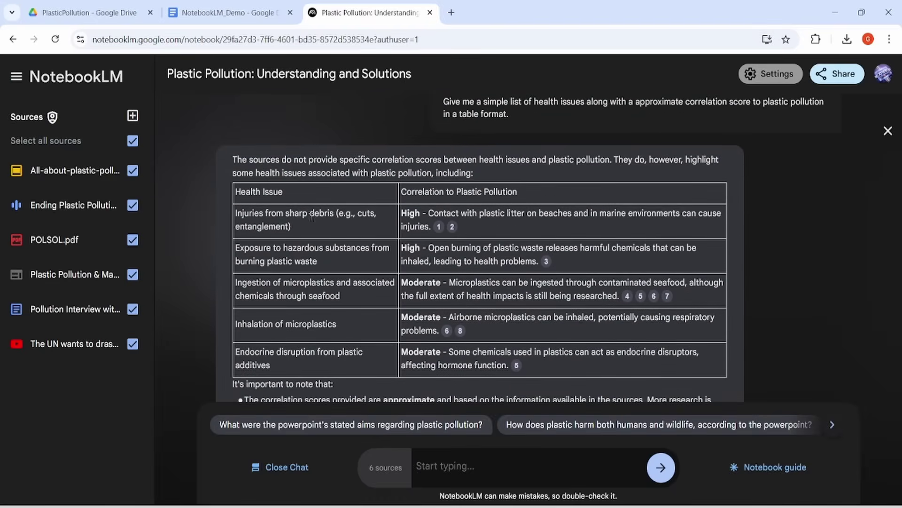
scroll(280, 214, down, 1)
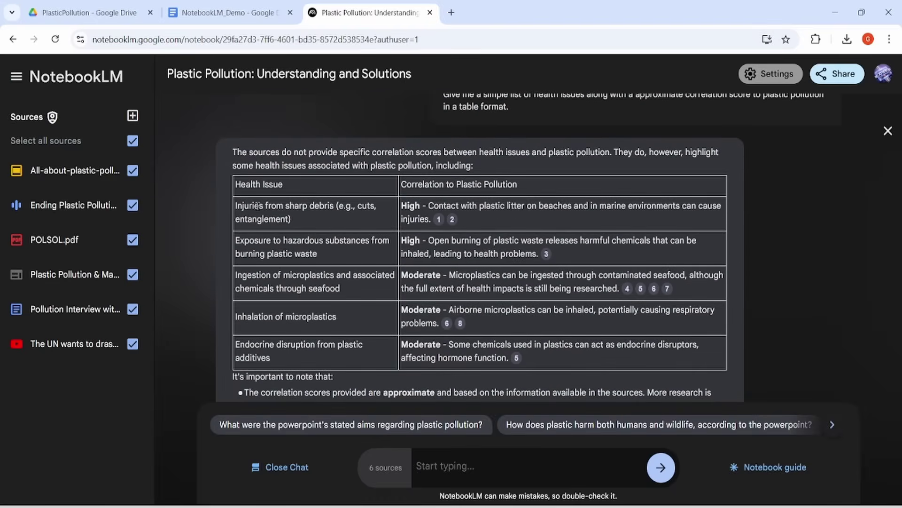
drag(239, 208, 544, 333)
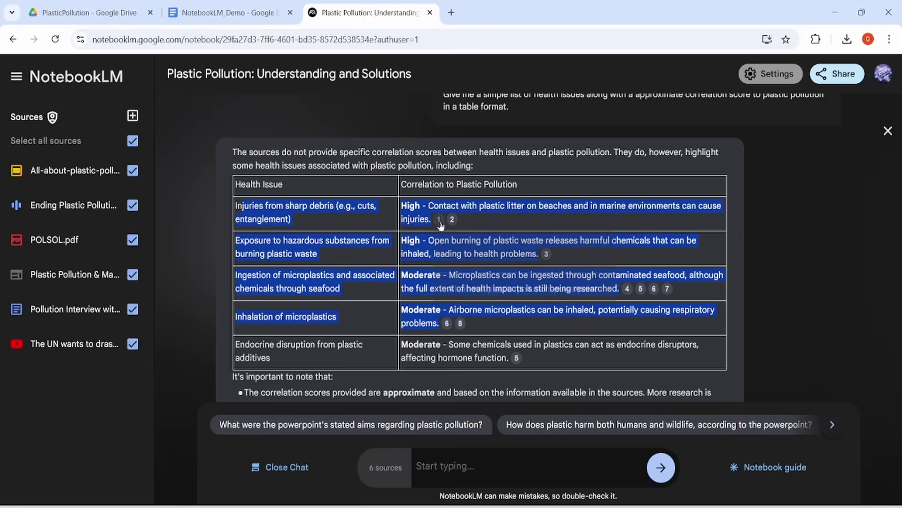
mouse_move(439, 222)
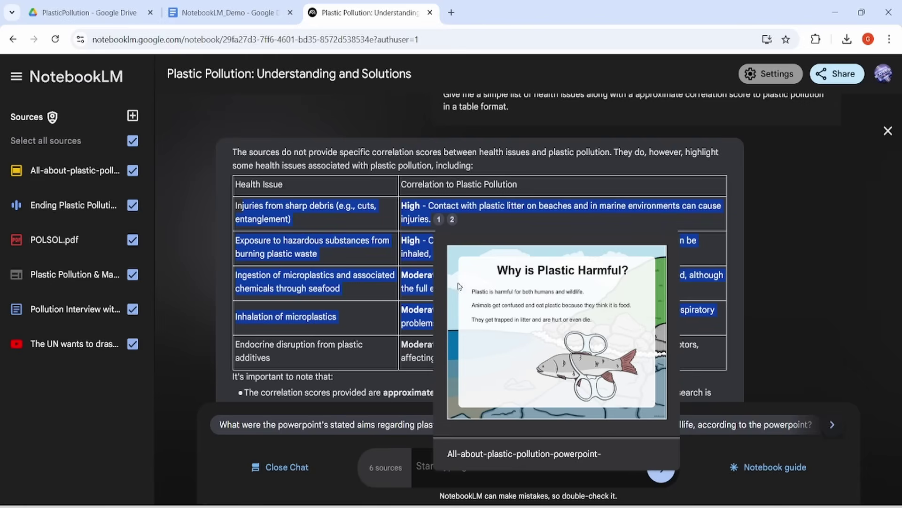
click(436, 269)
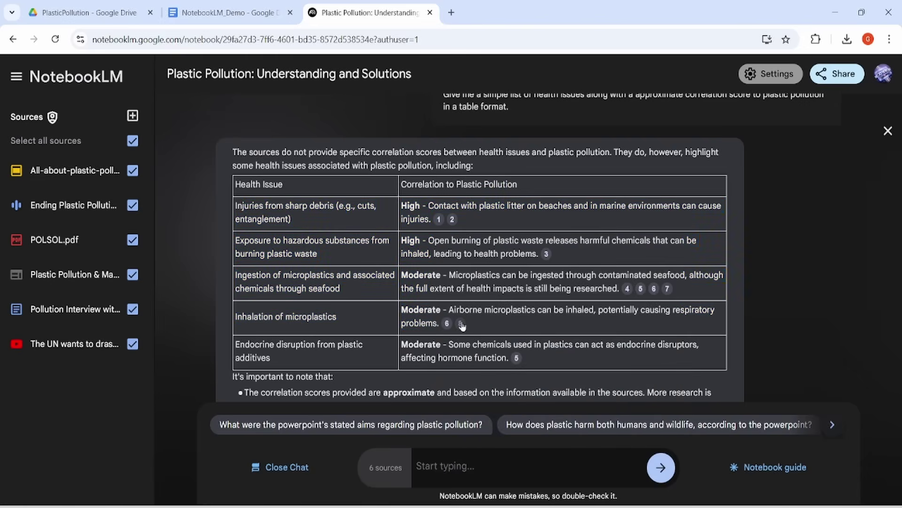
mouse_move(461, 324)
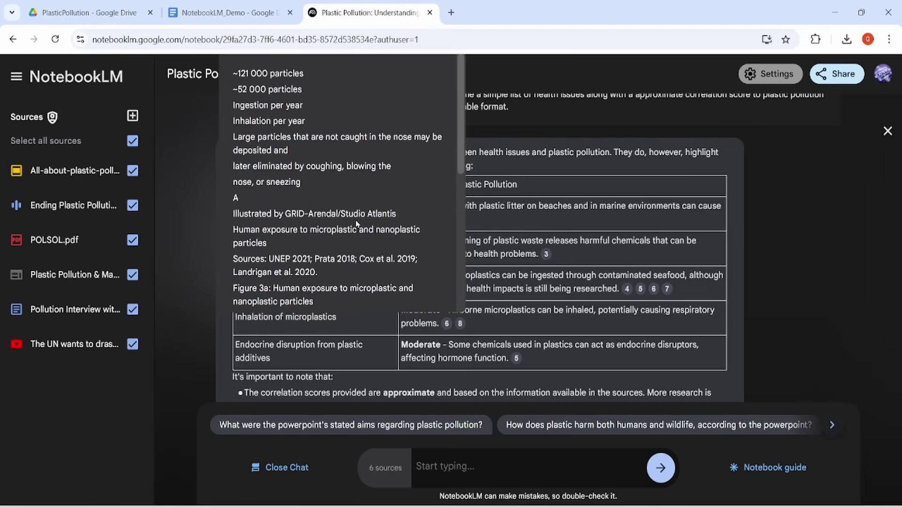
mouse_move(631, 295)
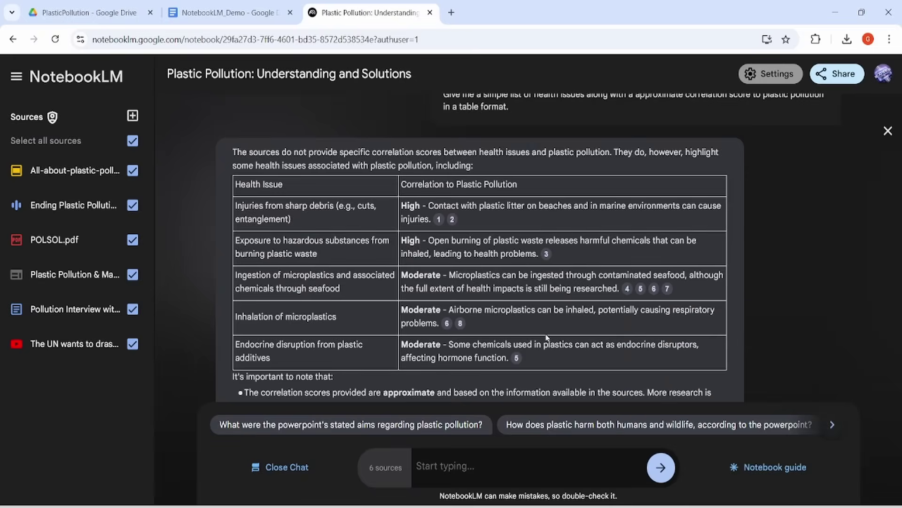
mouse_move(516, 357)
Step: Save the health-issues table response to a note and title the note "Health Issues with Correlation"
scroll(587, 319, down, 4)
click(692, 354)
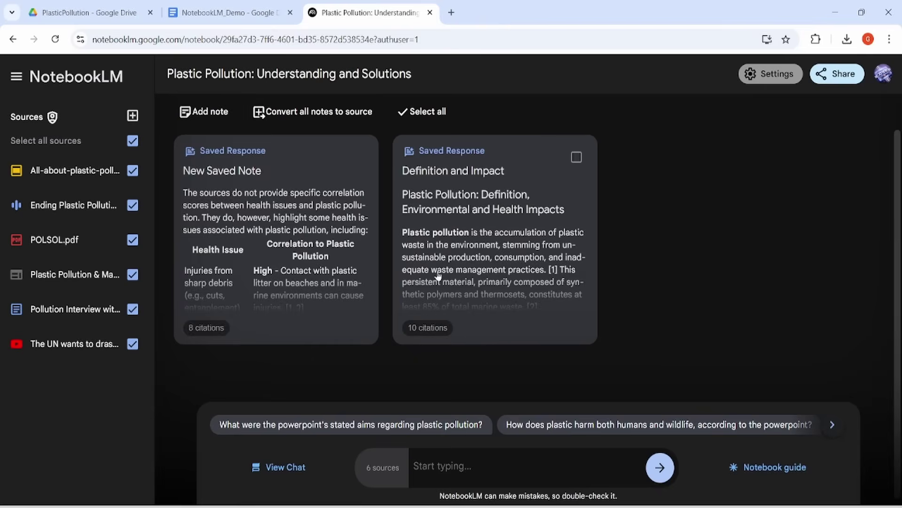
click(284, 185)
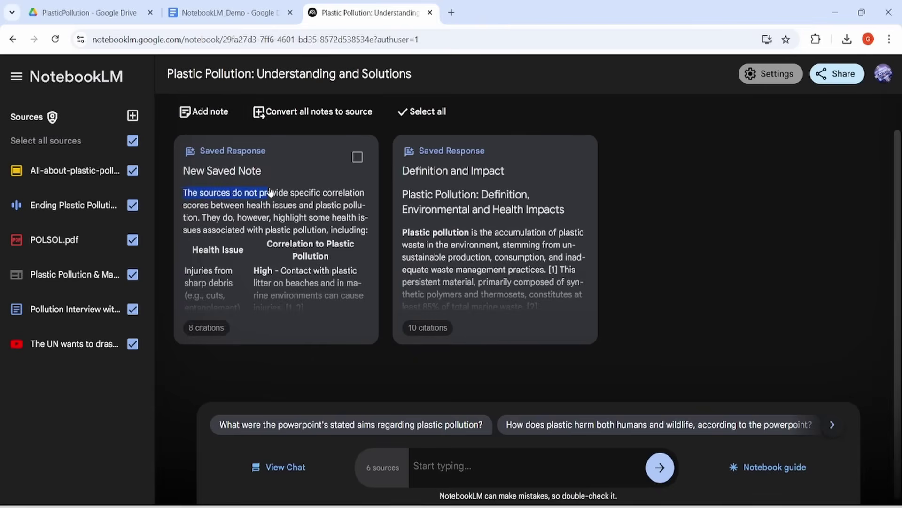
click(342, 181)
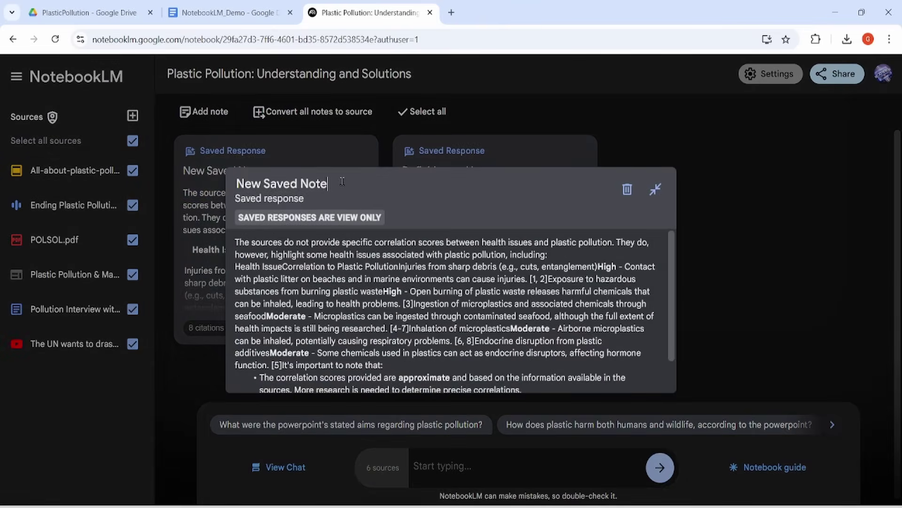
key(ctrl+a)
text(Health Issues with Correlation)
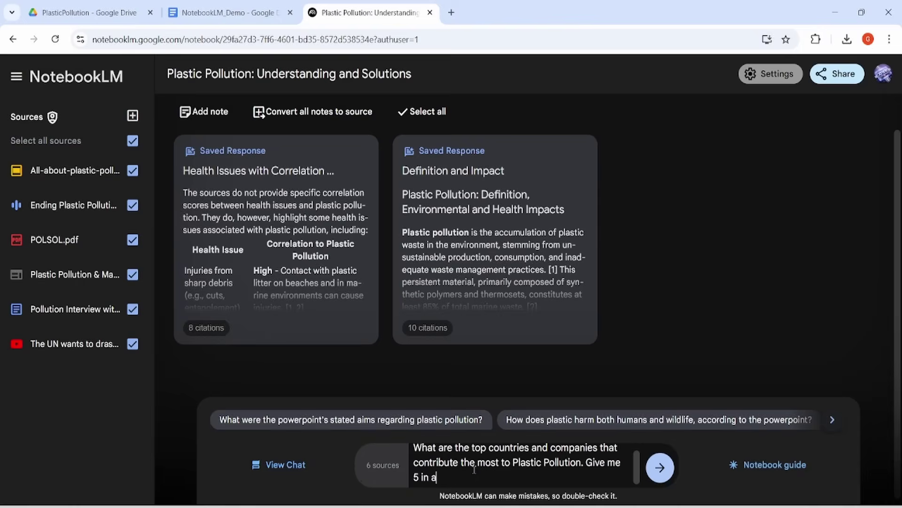
Step: Ask "What are the top countries and companies that contribute the most to Plastic Pollution. Give me 5 in a table format."
text(table format.)
key(Return)
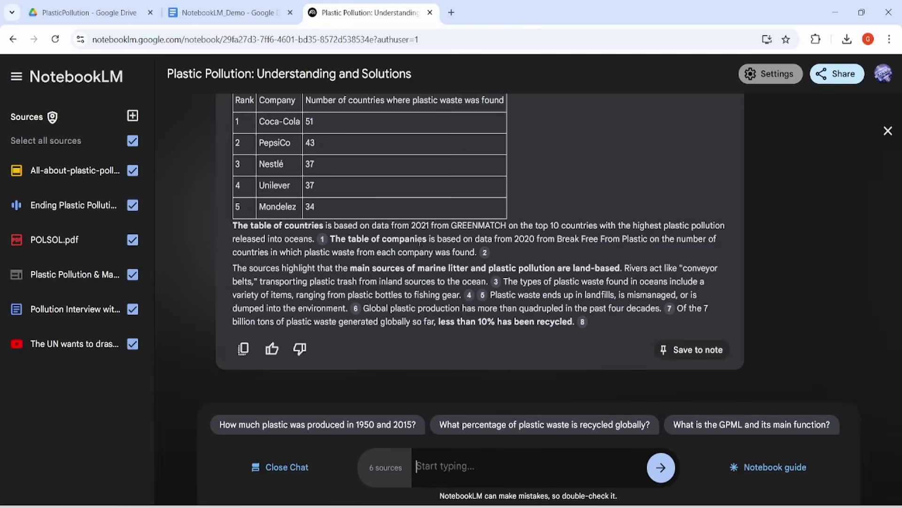
scroll(420, 242, up, 4)
scroll(420, 246, down, 1)
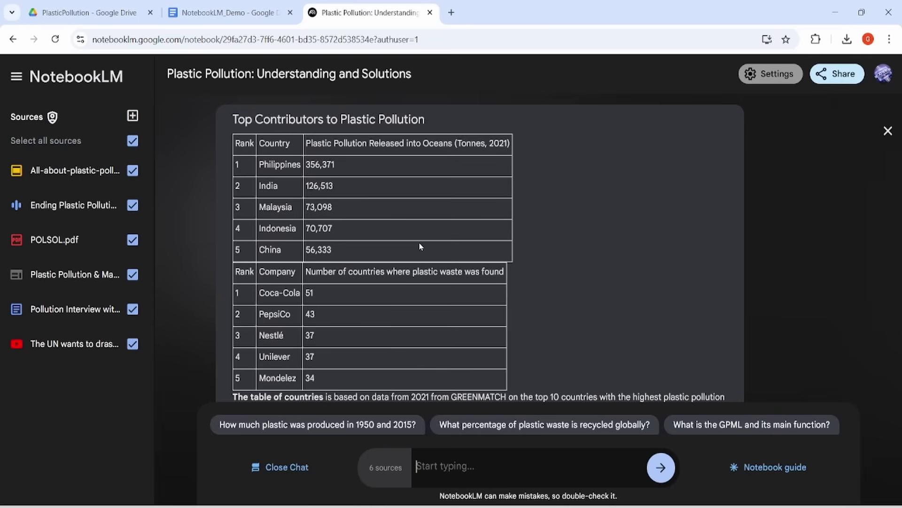
Step: Open citations 1 and 2 of the top-contributors answer and examine the matching company and country charts in the source slides
scroll(420, 246, down, 3)
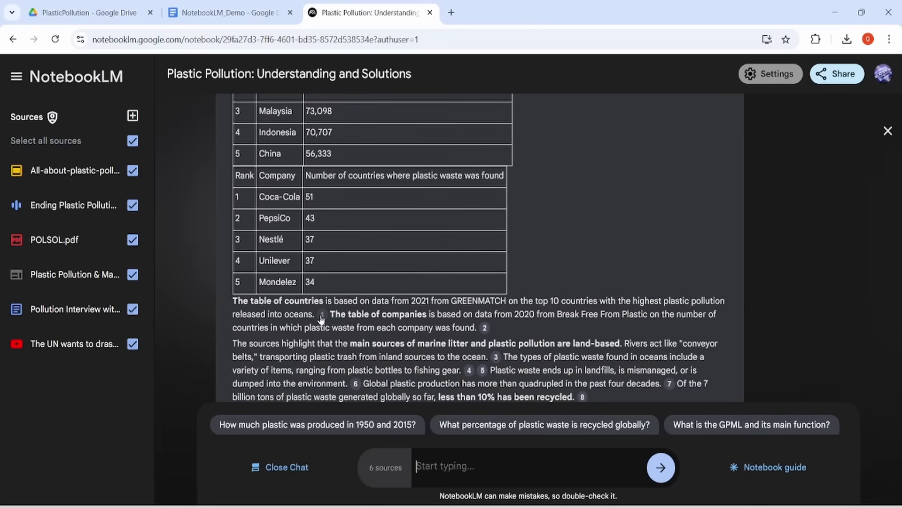
click(322, 314)
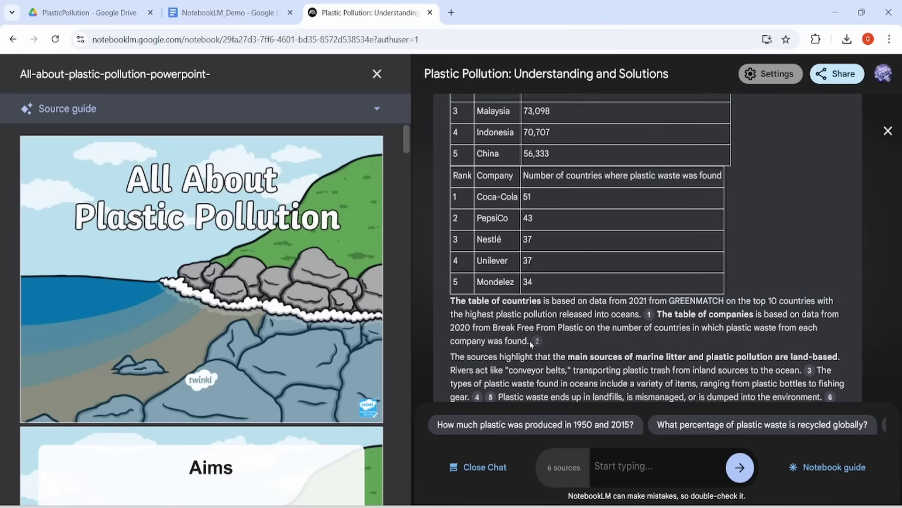
click(538, 341)
scroll(306, 345, down, 5)
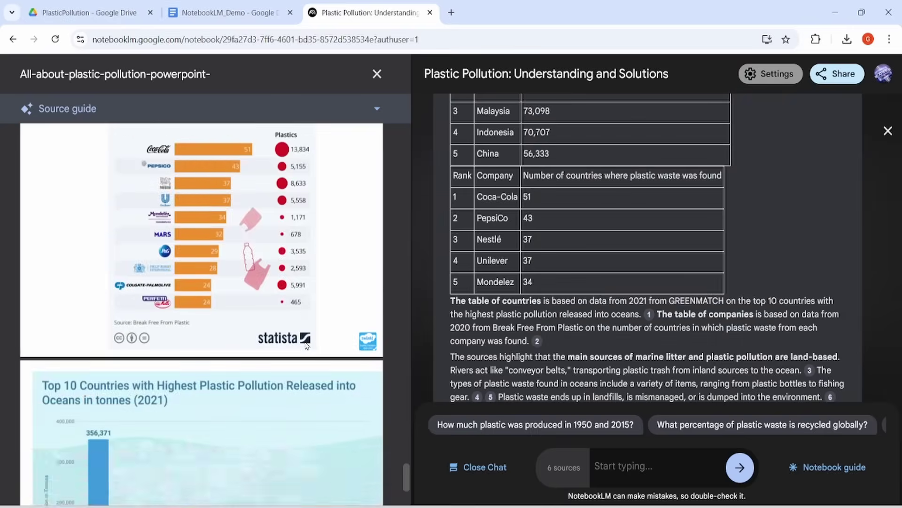
Step: Compare the company and country charts in the source slides with the top-contributors tables in the answer
scroll(306, 346, down, 1)
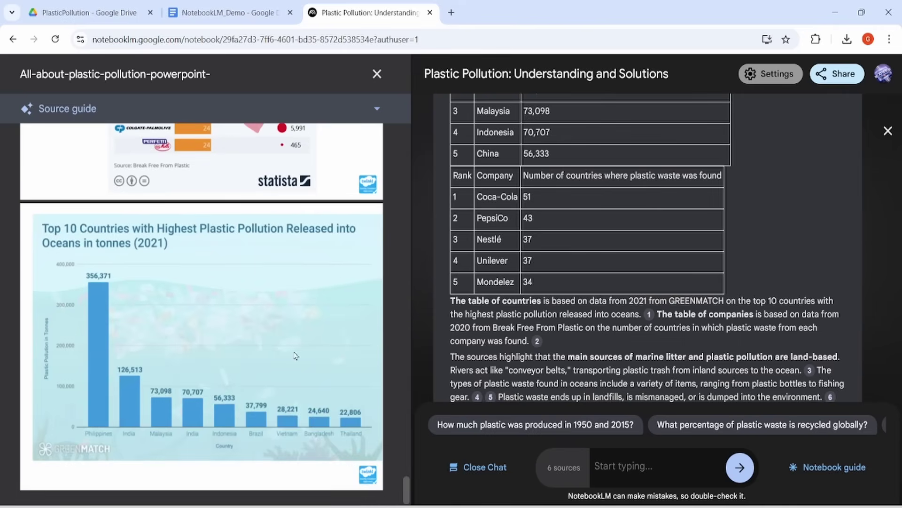
scroll(187, 295, up, 4)
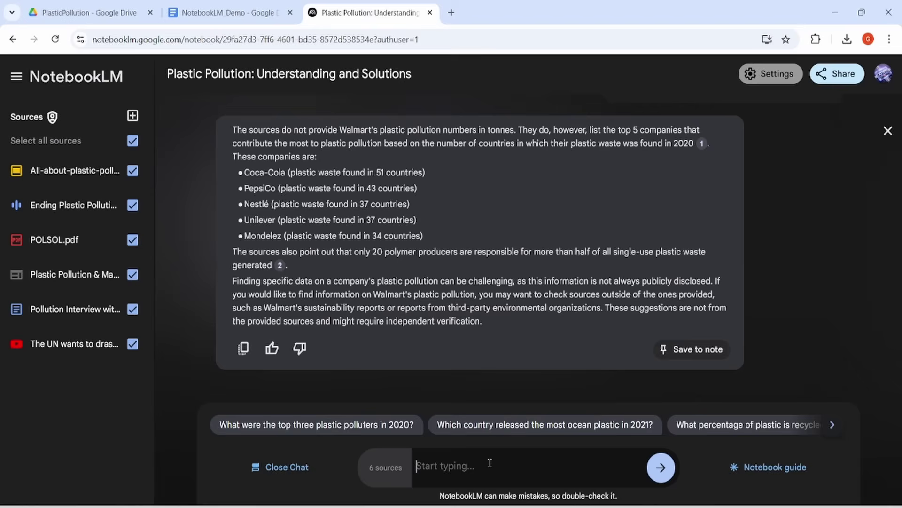
Step: Examine the answer about Walmart's plastic pollution numbers in tonnes, including its closing remark on finding company-specific data
scroll(433, 247, up, 3)
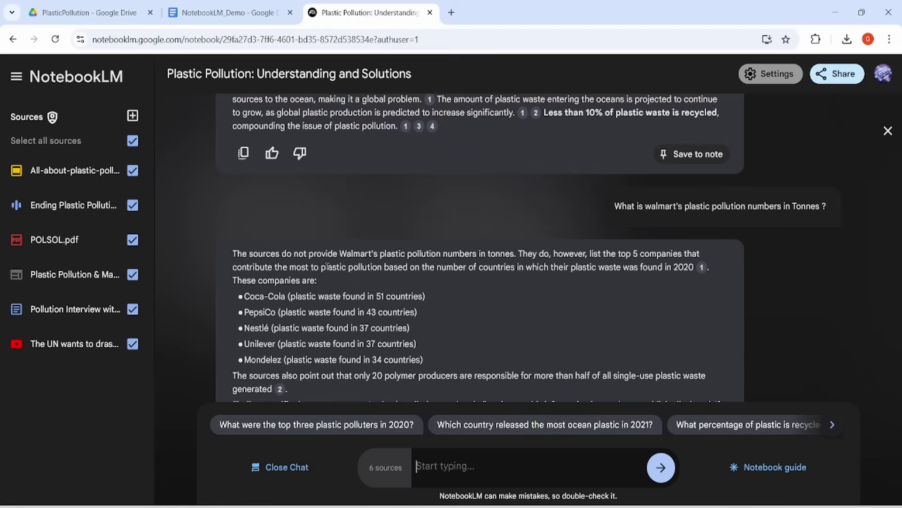
drag(296, 255, 663, 284)
scroll(454, 281, down, 3)
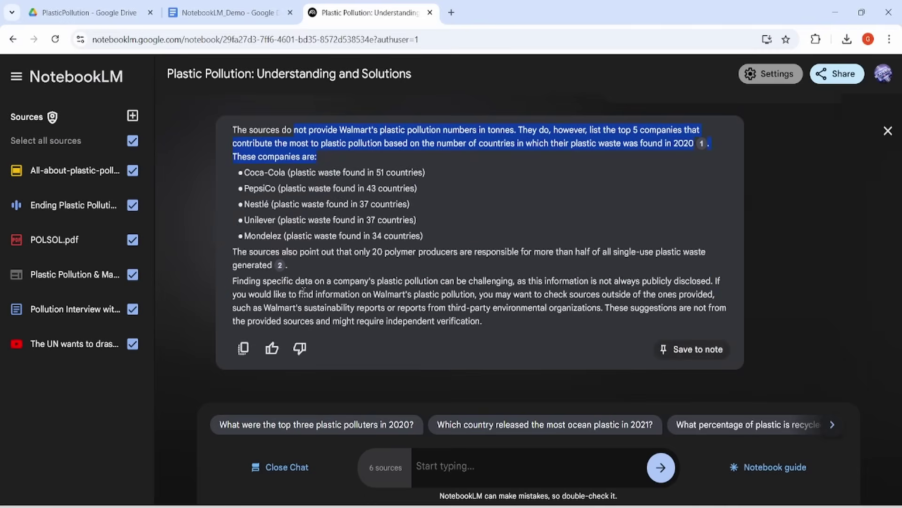
drag(246, 280, 689, 322)
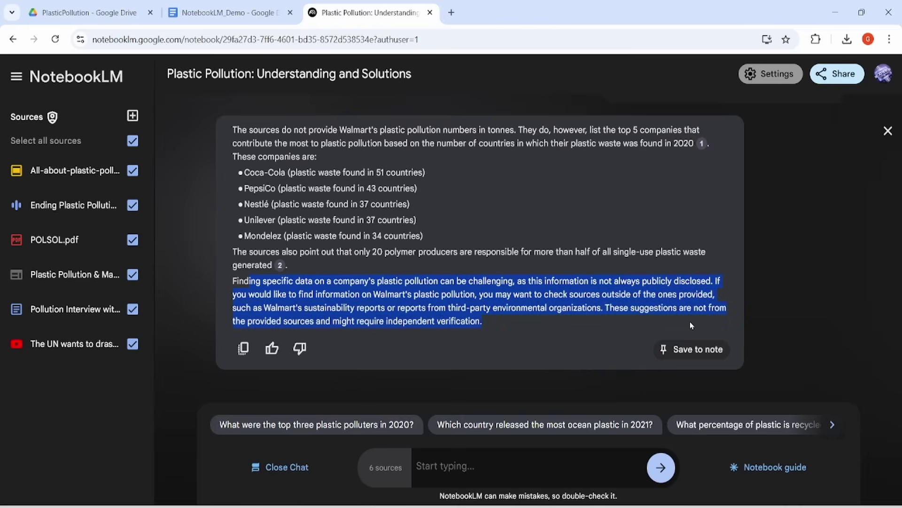
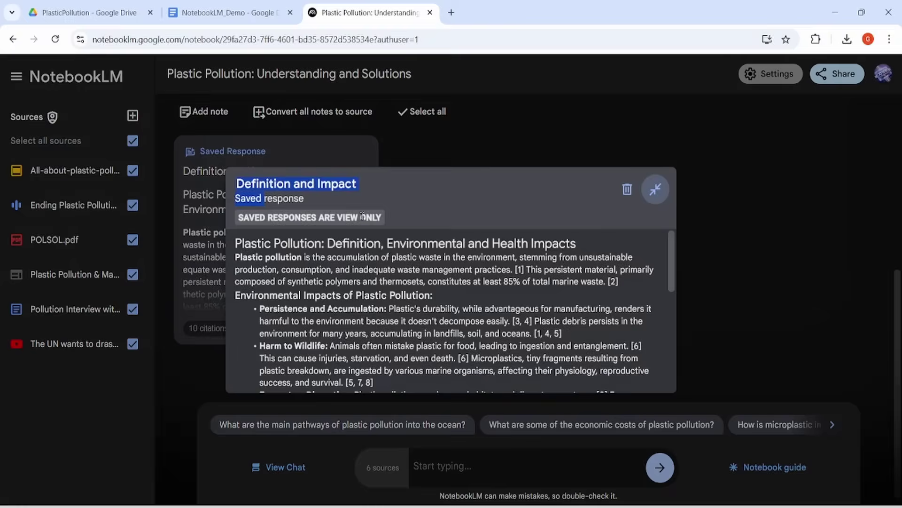
Step: Close the "Definition and Impact" note and title the saved note on marine life "Marine Life Impact"
key(Escape)
click(254, 172)
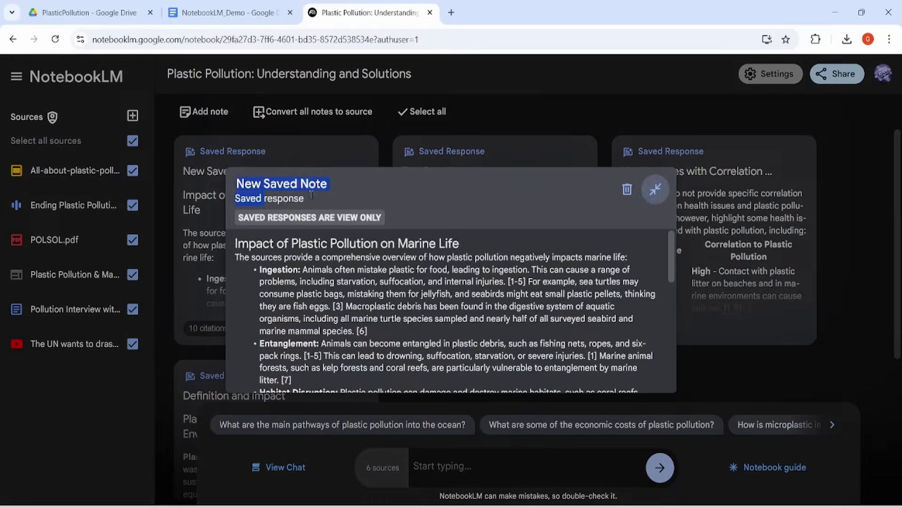
click(348, 186)
text(Marine Life Impact)
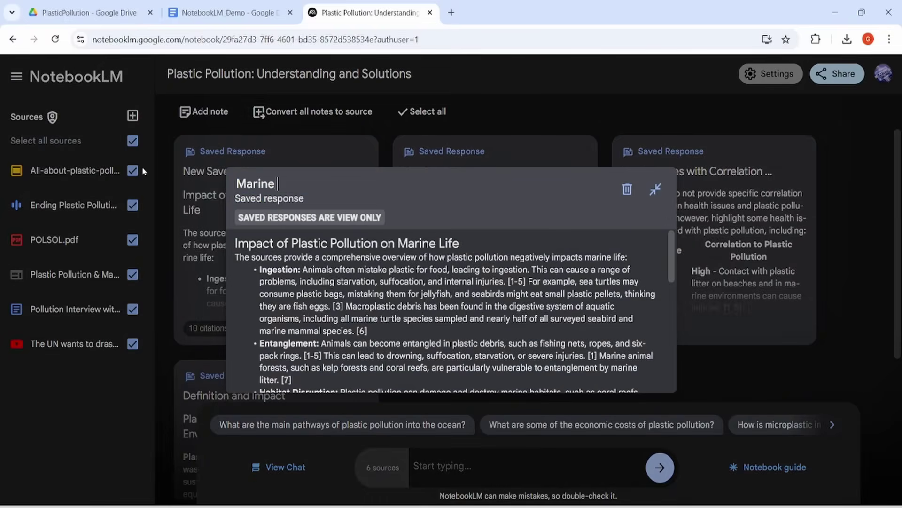
click(658, 191)
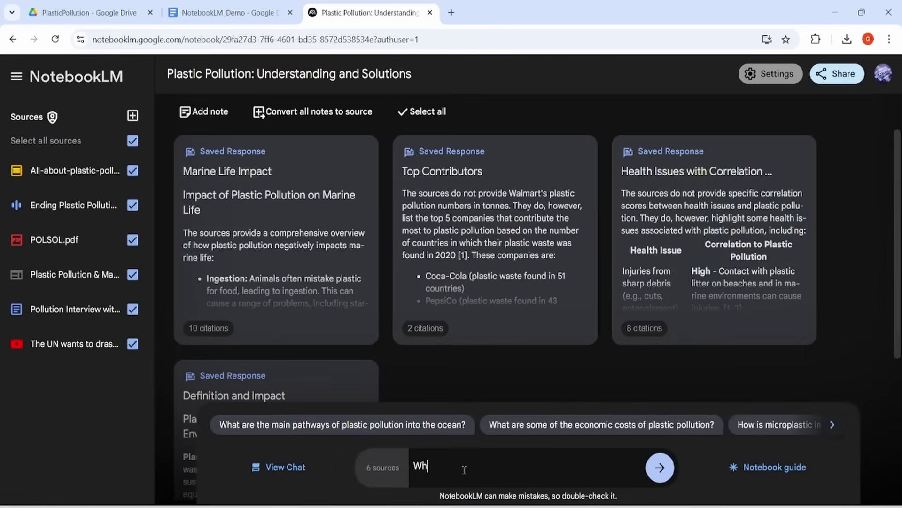
Step: Convert all the saved notes into a single source and open that source to check its content
click(408, 112)
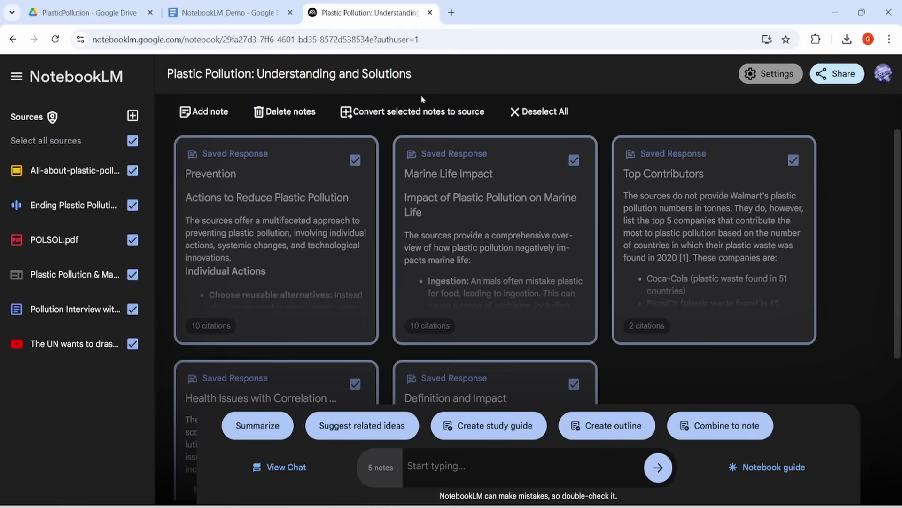
click(414, 111)
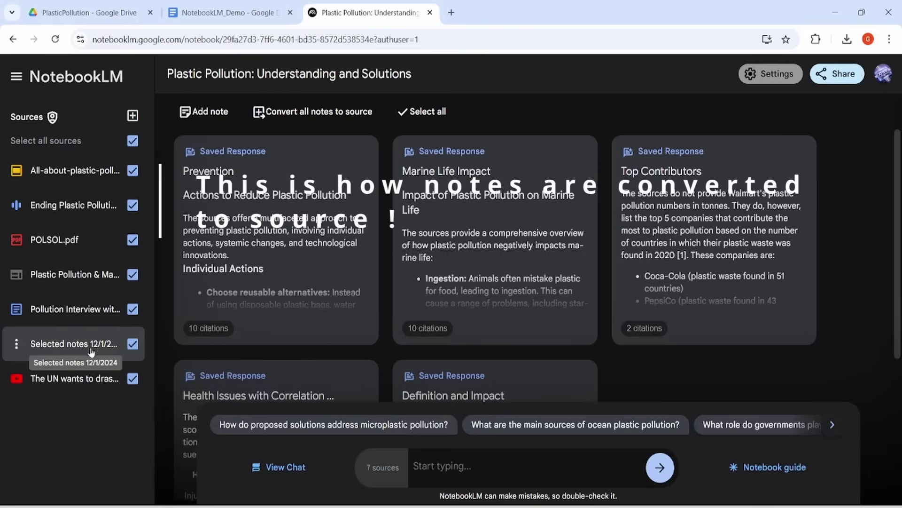
click(91, 349)
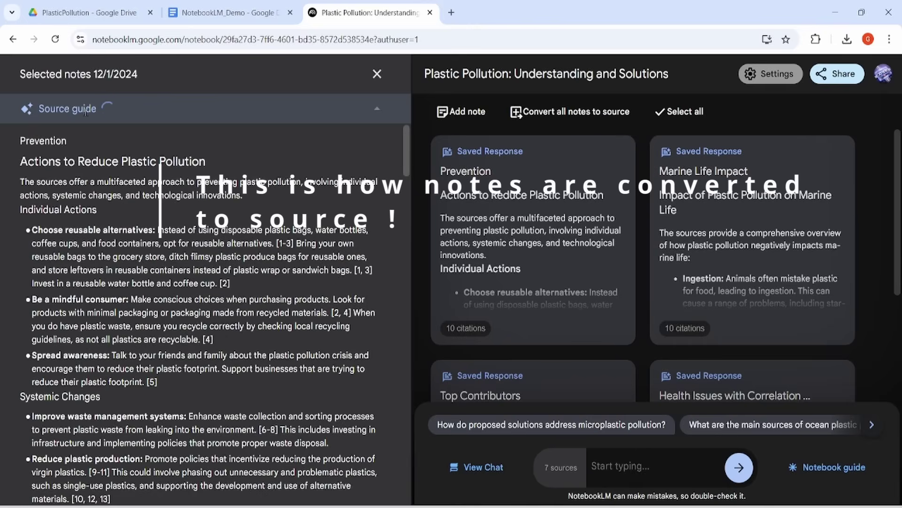
click(377, 74)
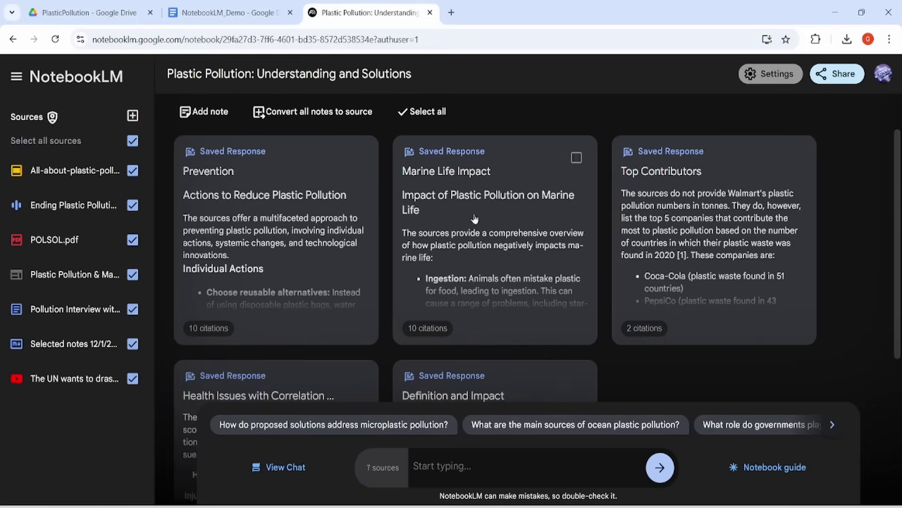
Step: Limit the chat to the "Selected notes 12/1/2024" source and ask it to create a 10 slide presentation
click(133, 141)
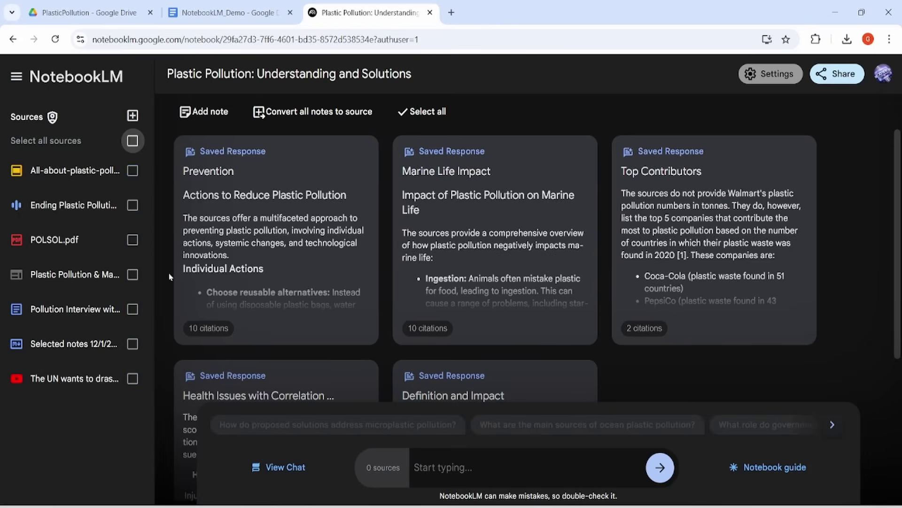
click(133, 344)
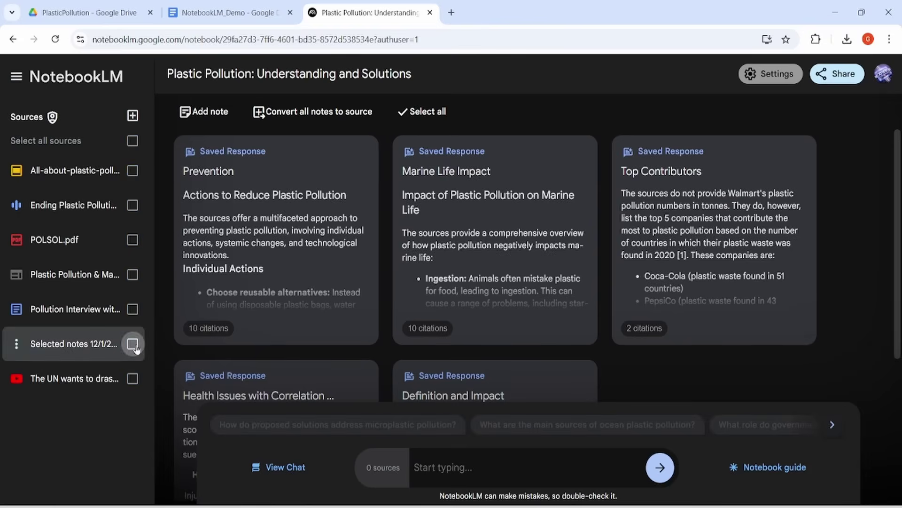
click(493, 461)
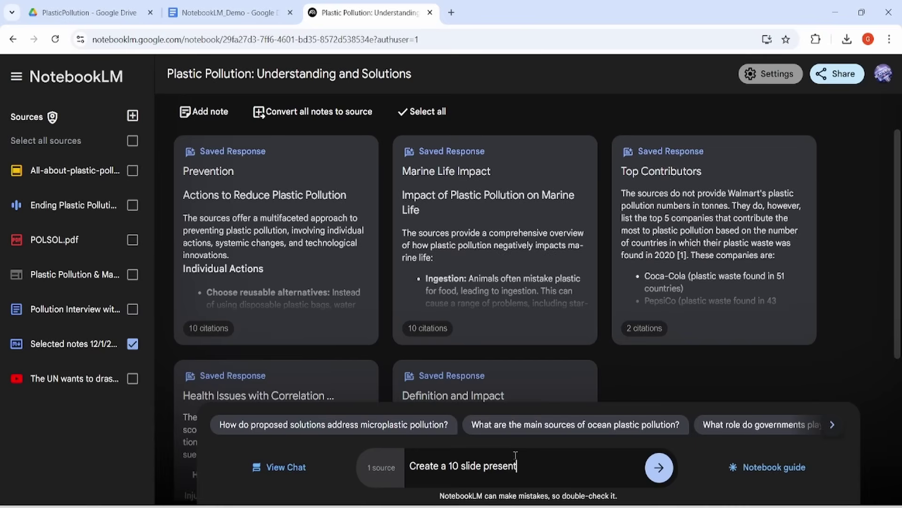
key(Return)
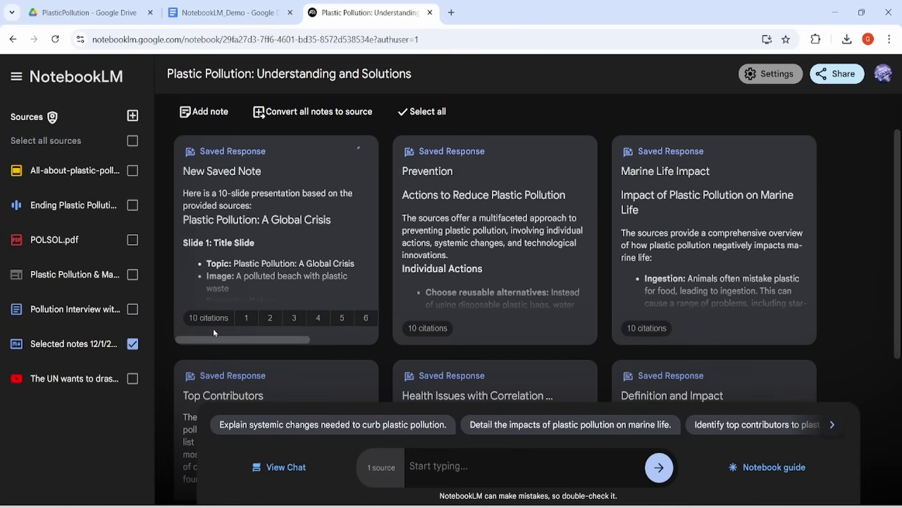
Step: Preview the source passage behind citation 2 of the Prevention note
mouse_move(252, 323)
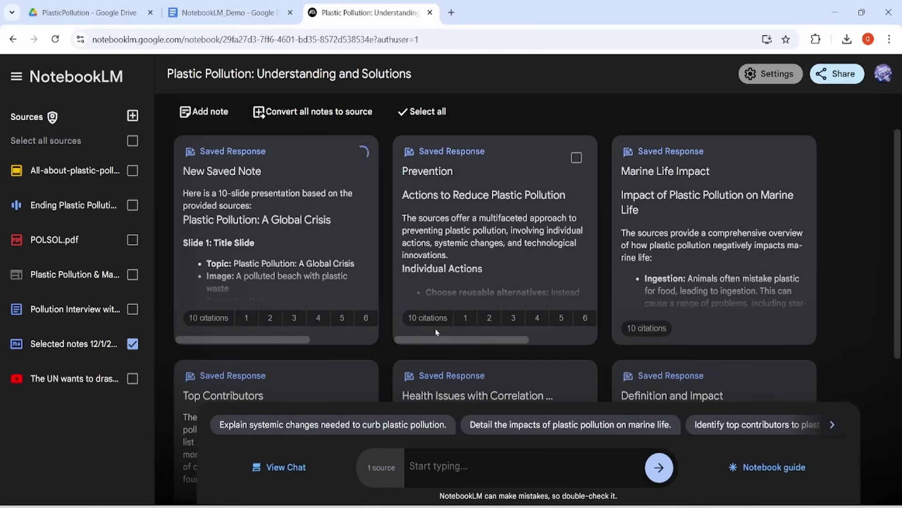
mouse_move(464, 323)
mouse_move(490, 317)
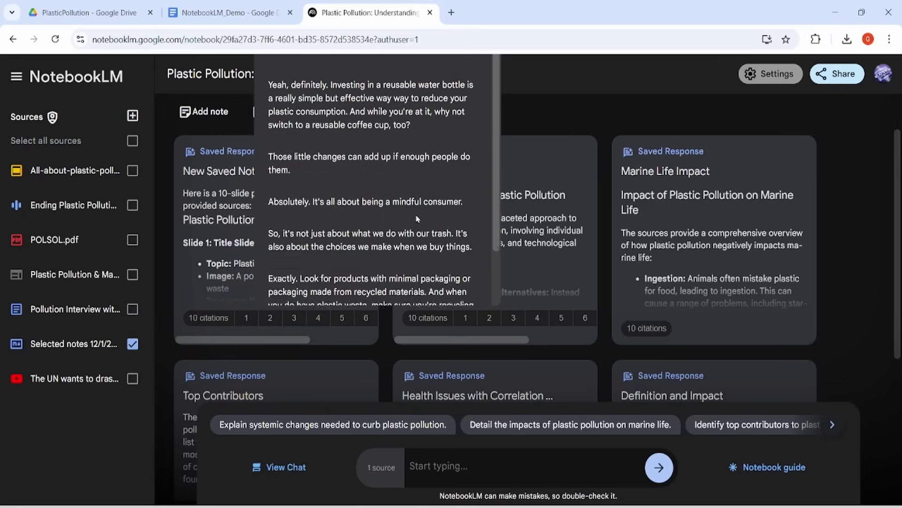
click(554, 237)
click(654, 195)
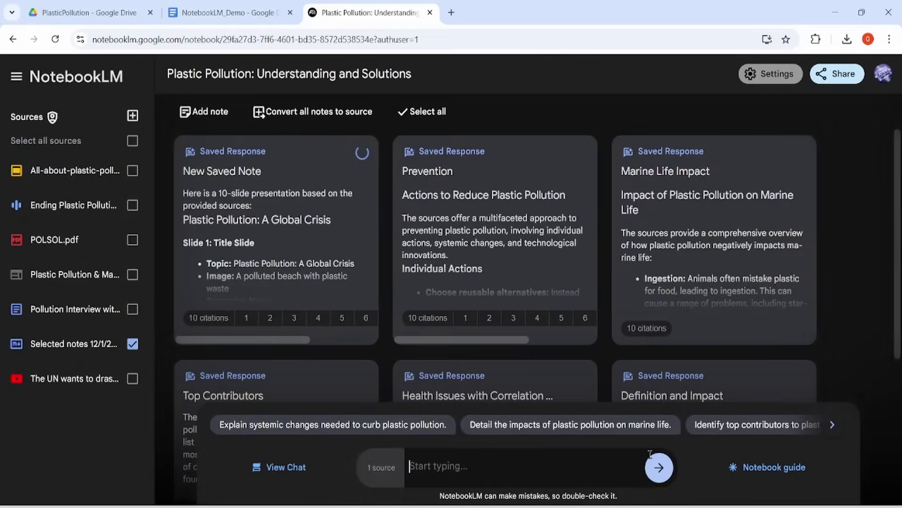
Step: Send the message "Test" in the chat to bring up the conversation
scroll(523, 373, down, 5)
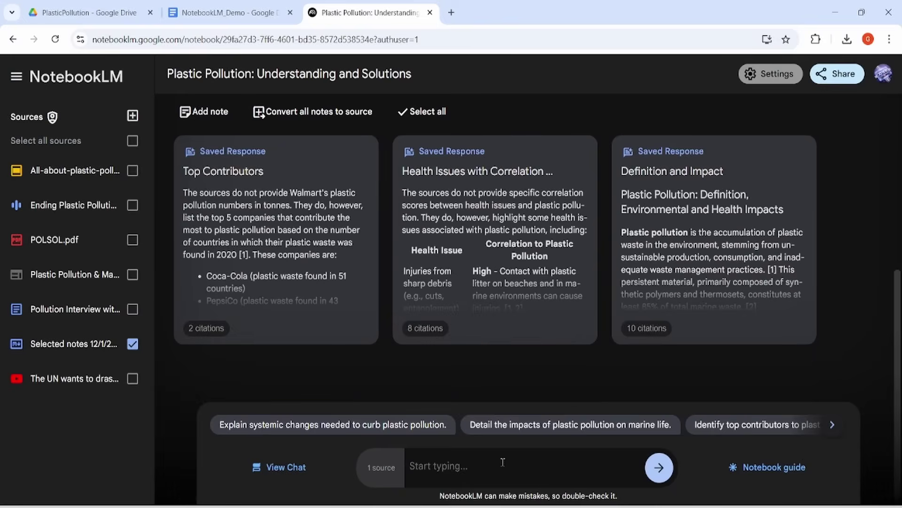
key(Return)
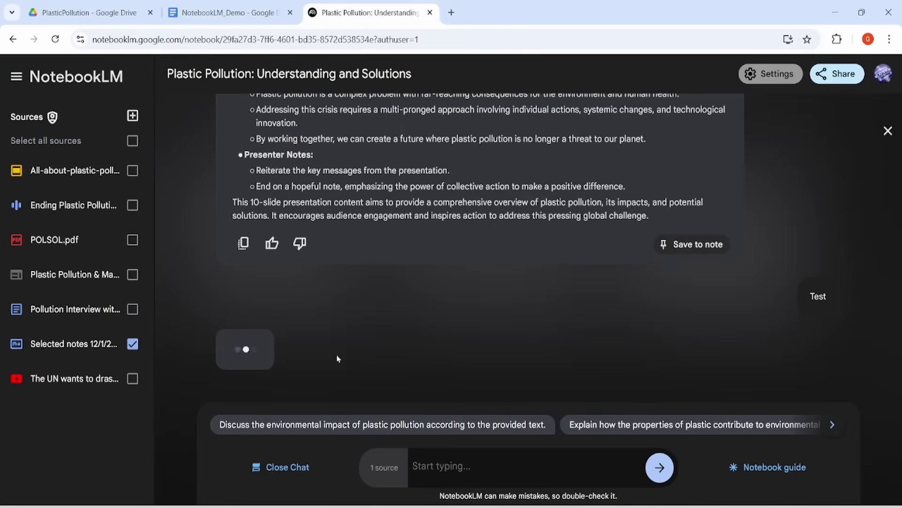
Step: Open citations 10 and 1 of the slide presentation answer and examine the matching passages in the notes source
scroll(445, 347, up, 10)
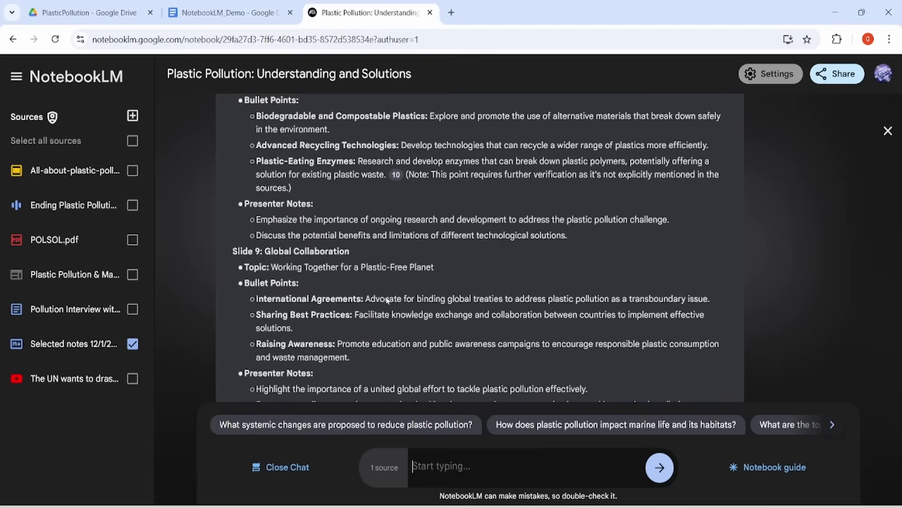
click(396, 299)
scroll(524, 305, up, 2)
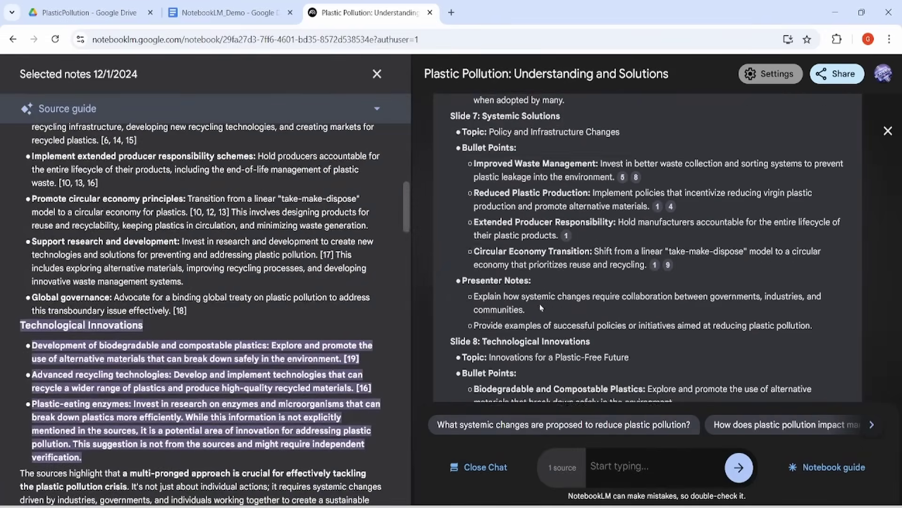
click(654, 267)
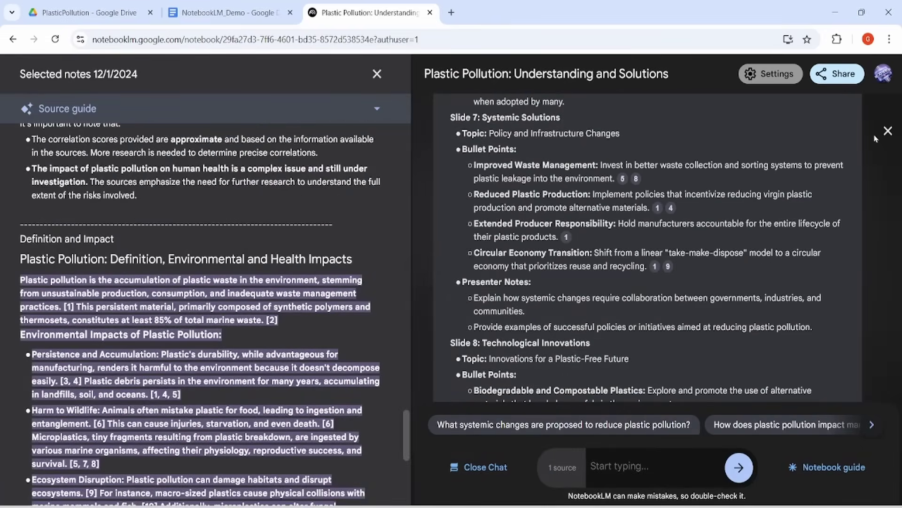
click(887, 131)
Step: Examine the presentation answer slide by slide, including the definition, environmental impacts, health impacts and top contributors slides
scroll(389, 303, down, 2)
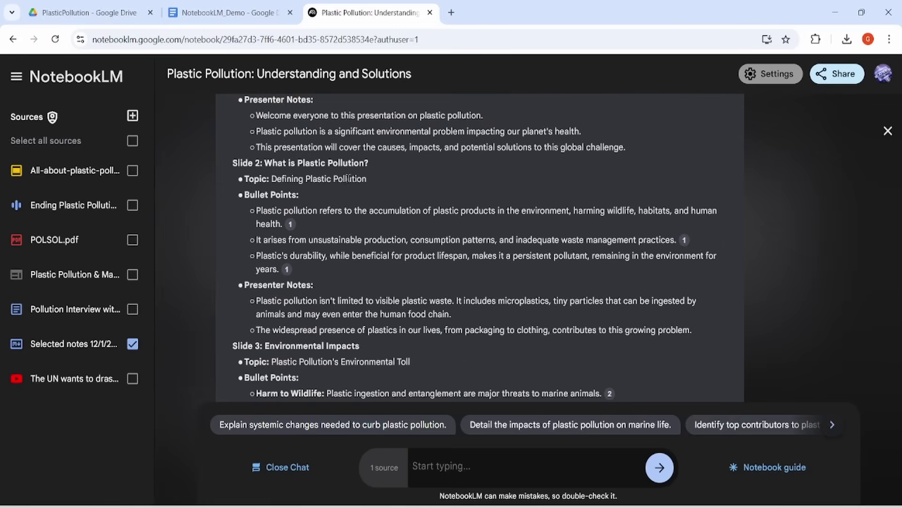
drag(280, 163, 339, 163)
scroll(388, 208, down, 2)
drag(297, 220, 353, 264)
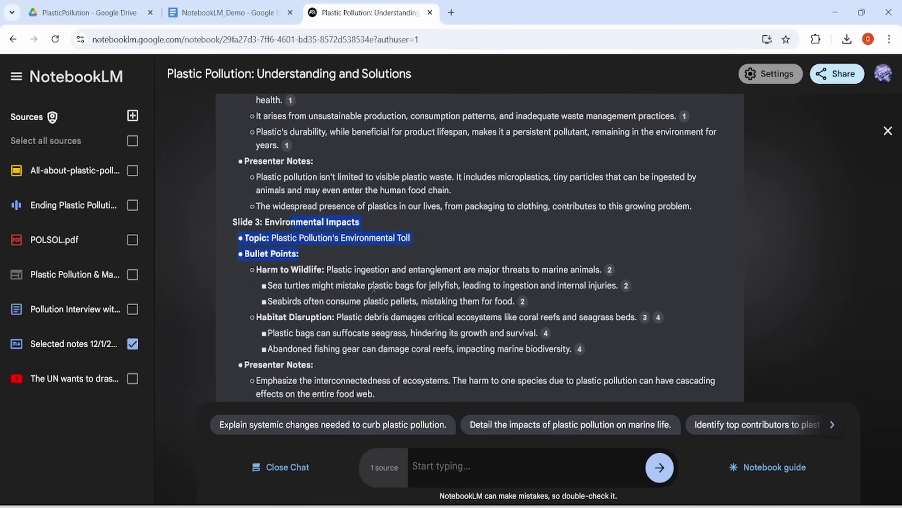
scroll(374, 286, down, 2)
drag(272, 331, 407, 334)
scroll(407, 334, down, 4)
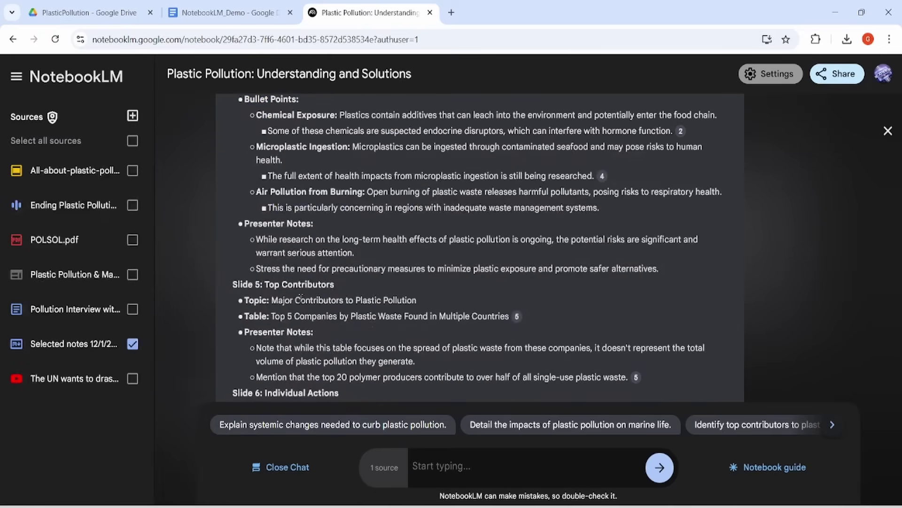
drag(283, 300, 408, 304)
scroll(422, 304, down, 5)
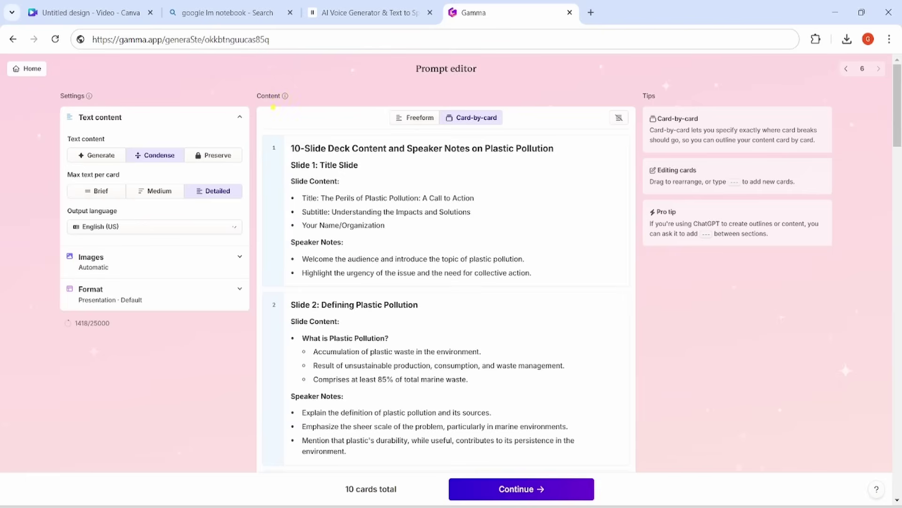
Step: Switch to Gamma, generate the 10-card plastic pollution presentation from the prompt editor content, and review its cards
click(528, 487)
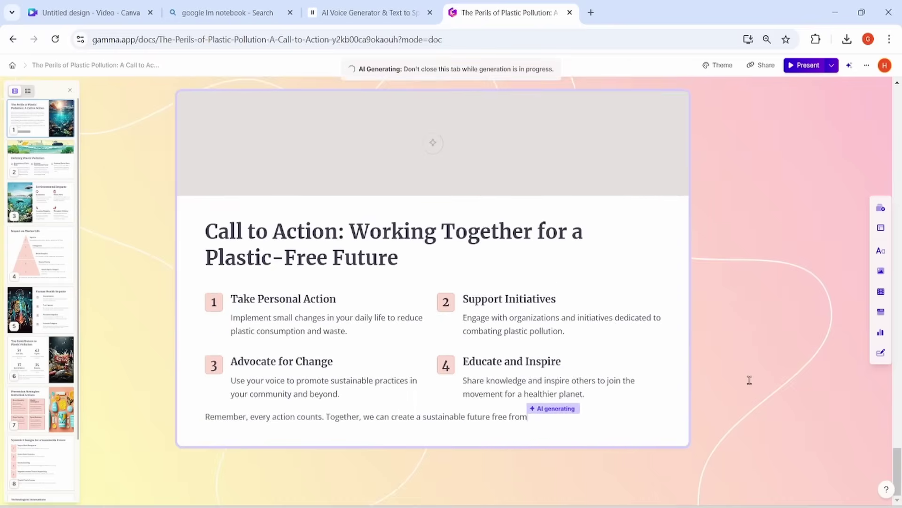
scroll(541, 341, up, 10)
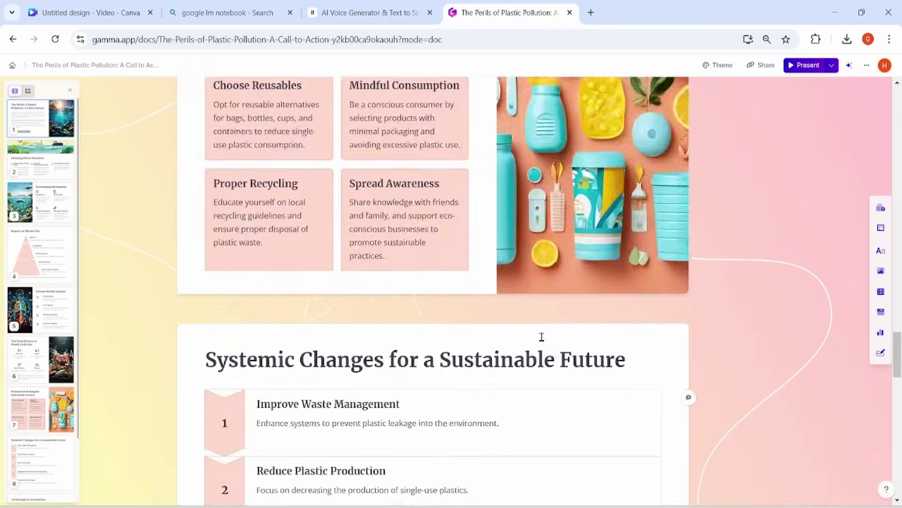
scroll(542, 337, up, 20)
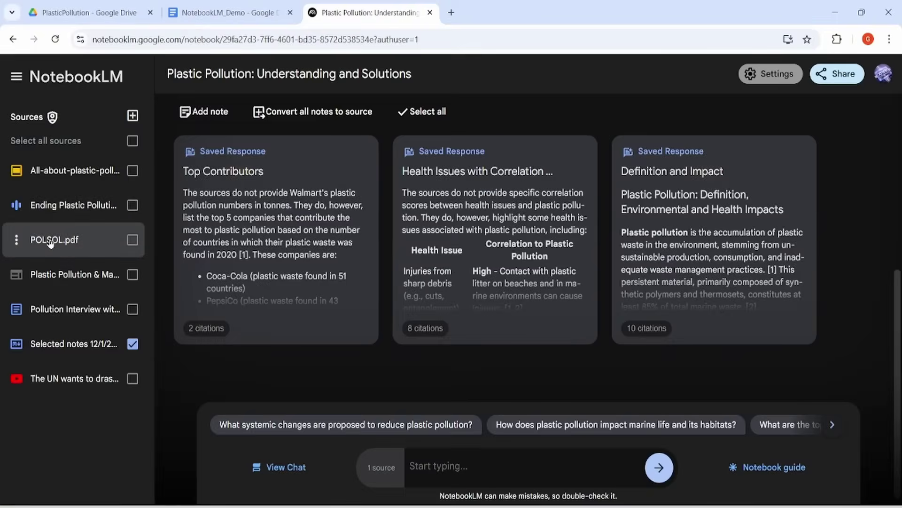
Step: Switch back to the NotebookLM notebook, open POLSOL.pdf and read the summary and key topics in its source guide
click(50, 242)
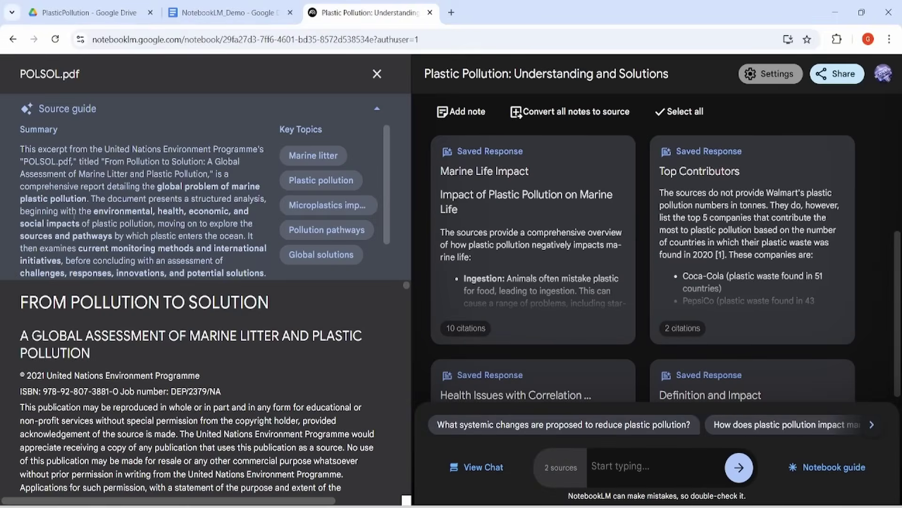
scroll(224, 195, down, 2)
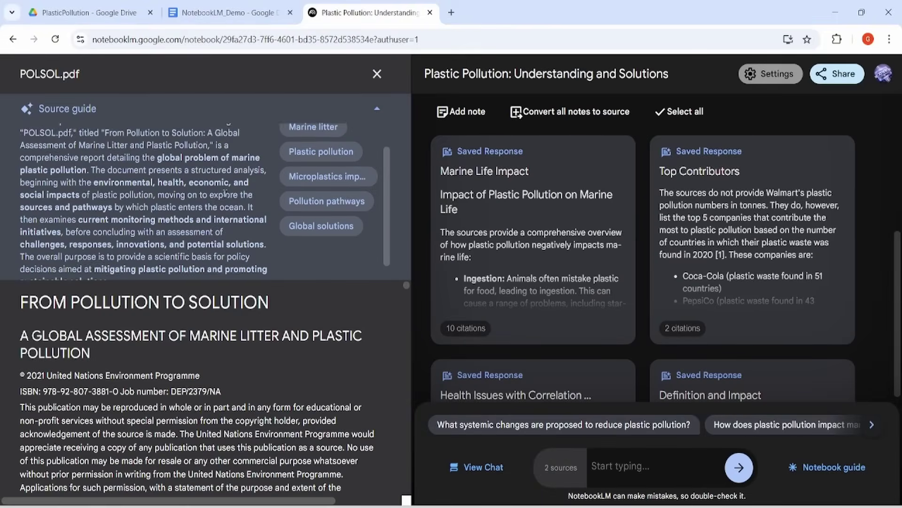
drag(88, 154, 147, 230)
click(235, 376)
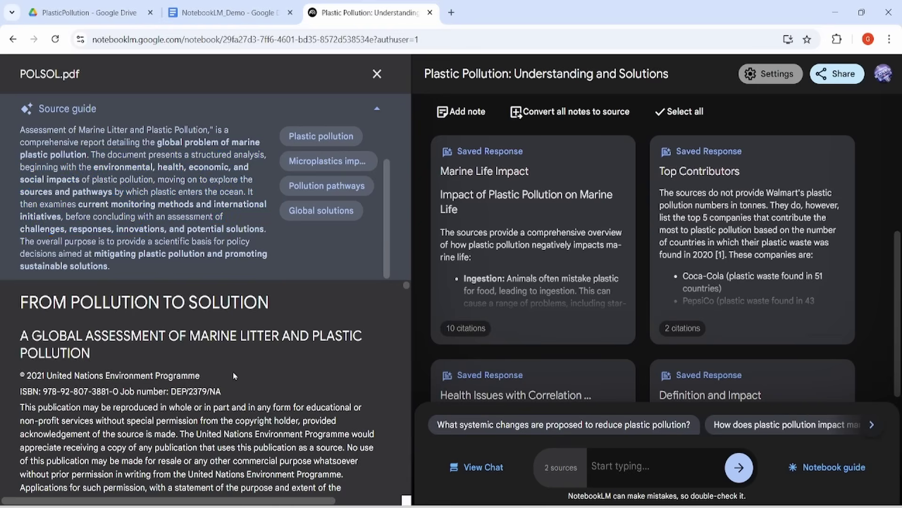
Step: Find and select the synthetic microfibres passage in POLSOL.pdf, then request an explanation of it with Help me understand
scroll(234, 423, down, 15)
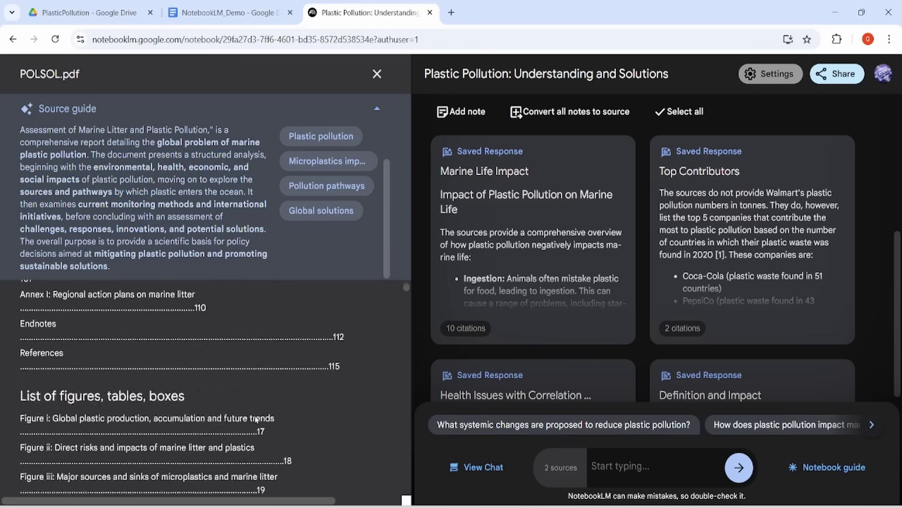
scroll(255, 386, down, 10)
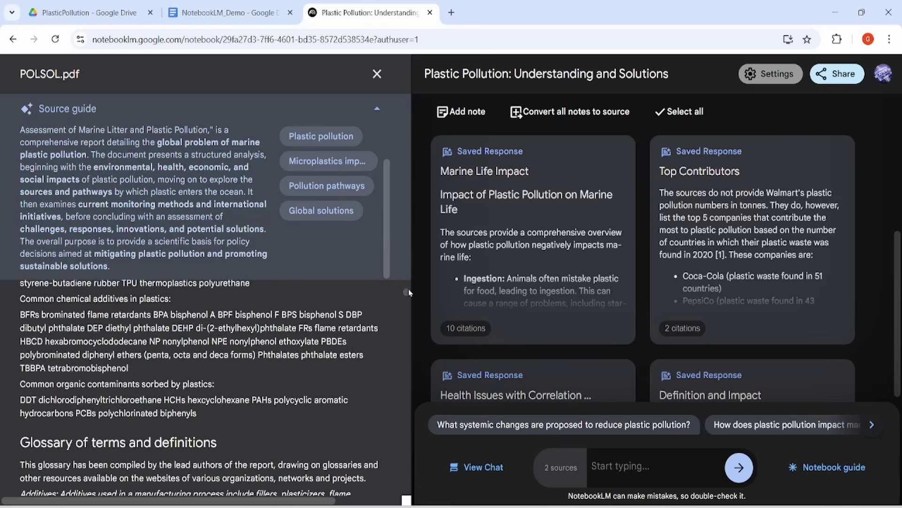
scroll(406, 294, down, 10)
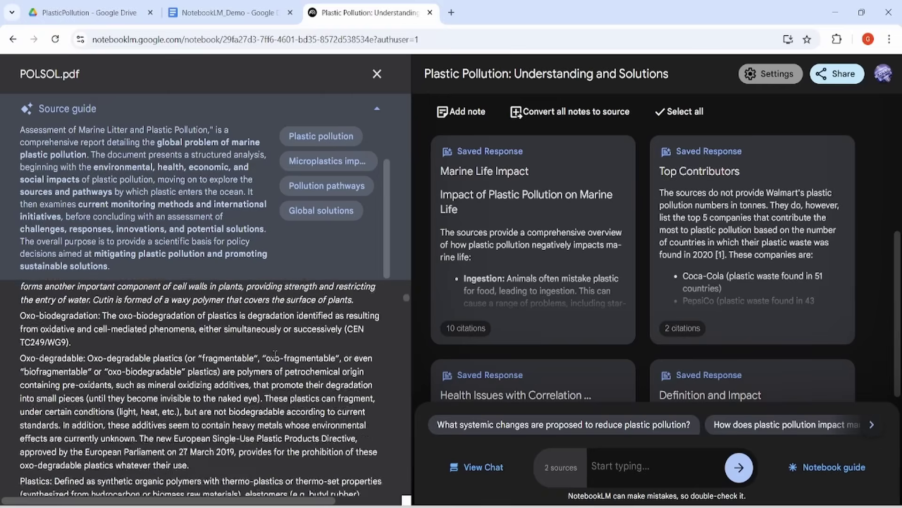
scroll(279, 353, down, 10)
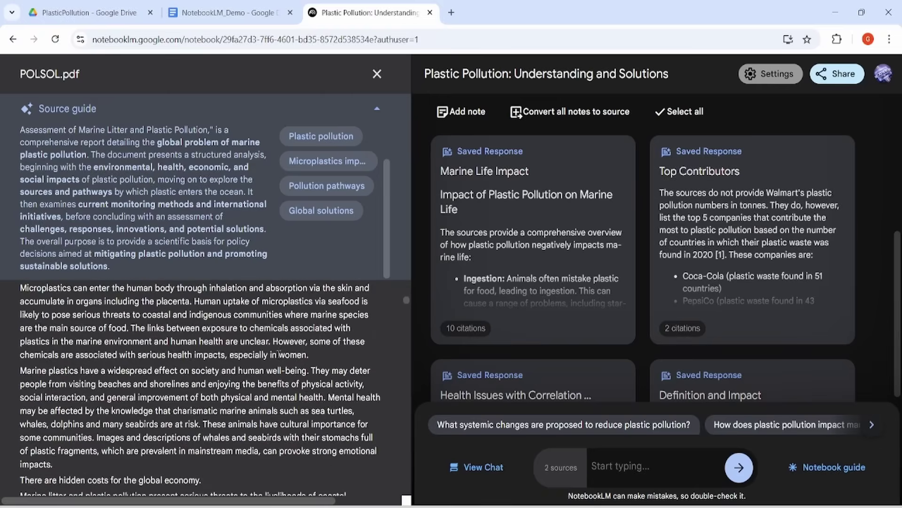
scroll(278, 354, down, 10)
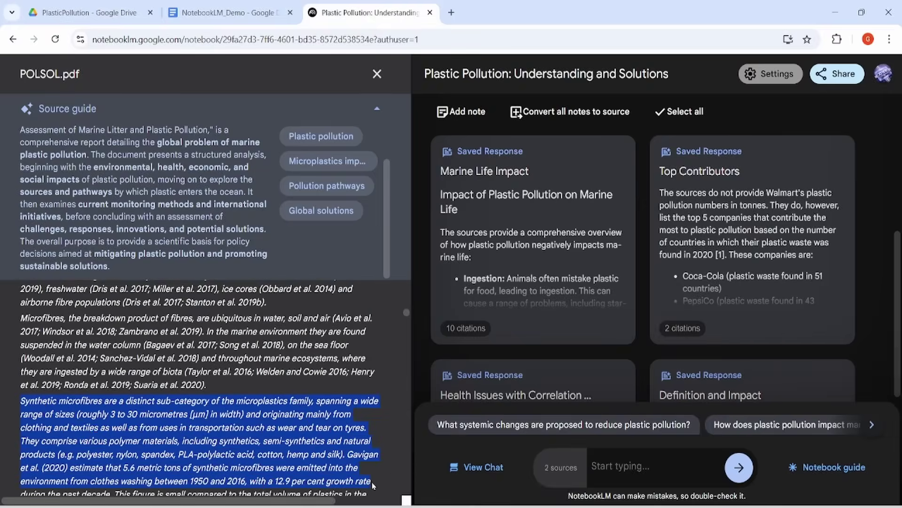
click(821, 426)
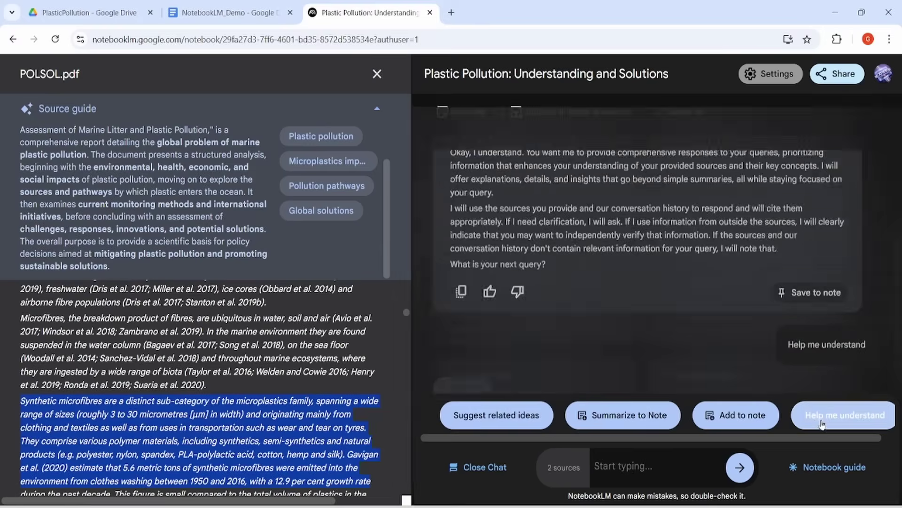
Step: Examine the Synthetic Microfibers and Polymer definitions under Key Terms in the explanation, then return to the notebook's sources and notes
drag(473, 216, 813, 217)
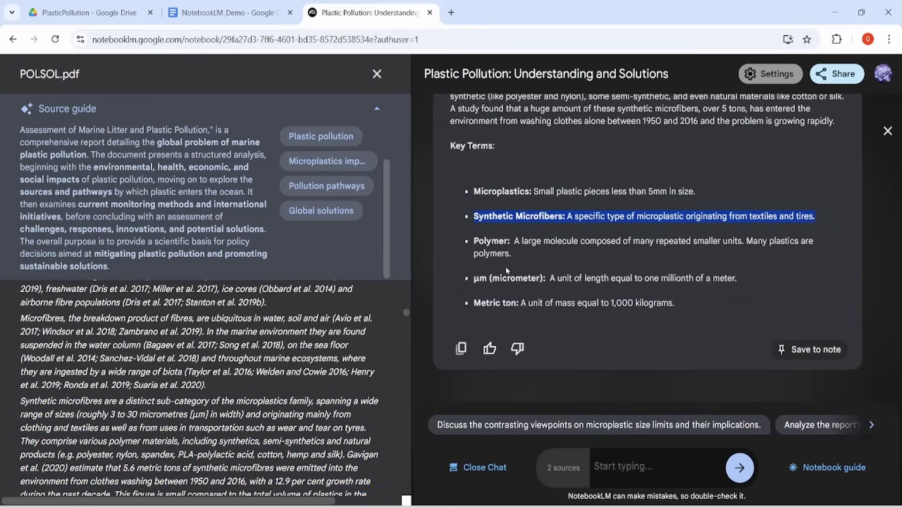
drag(468, 244, 538, 258)
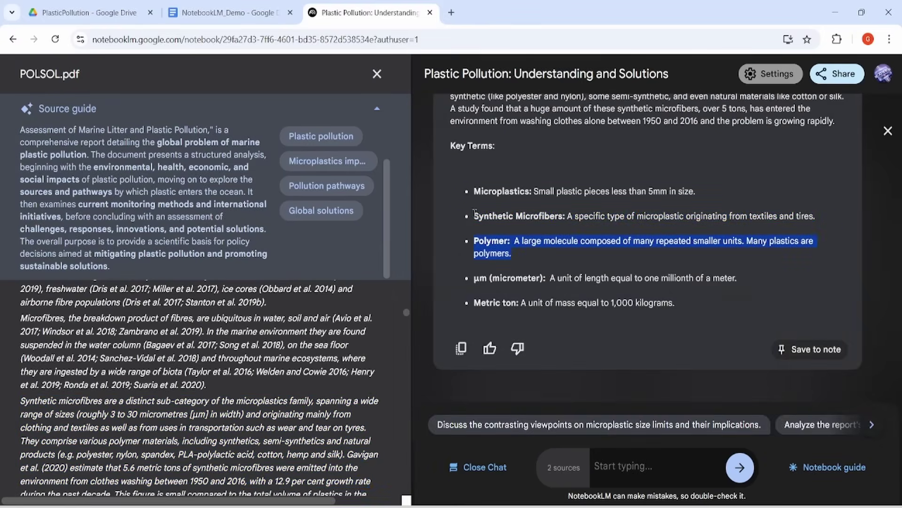
drag(475, 212, 512, 254)
click(486, 224)
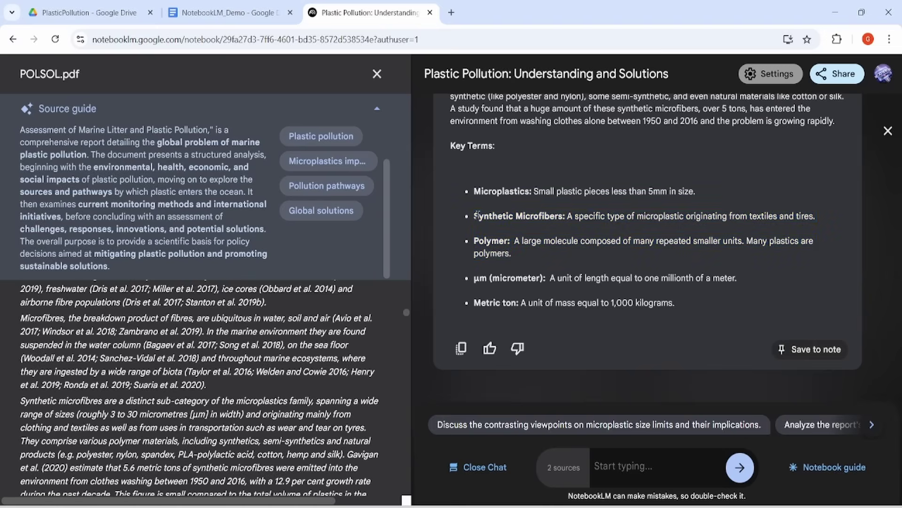
triple_click(476, 216)
click(575, 275)
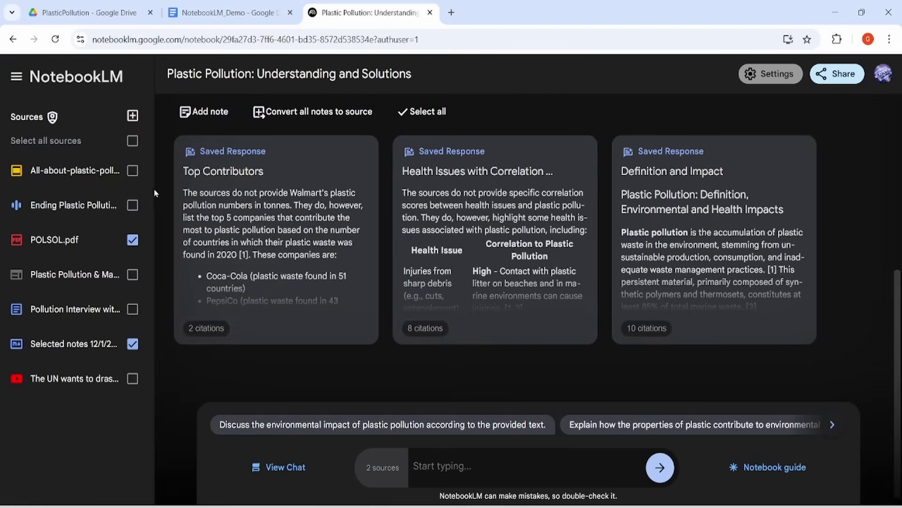
Step: View the Plastic Pollution & Marine Litter web source, and sync the Pollution Interview source with Google Drive before closing it
click(51, 274)
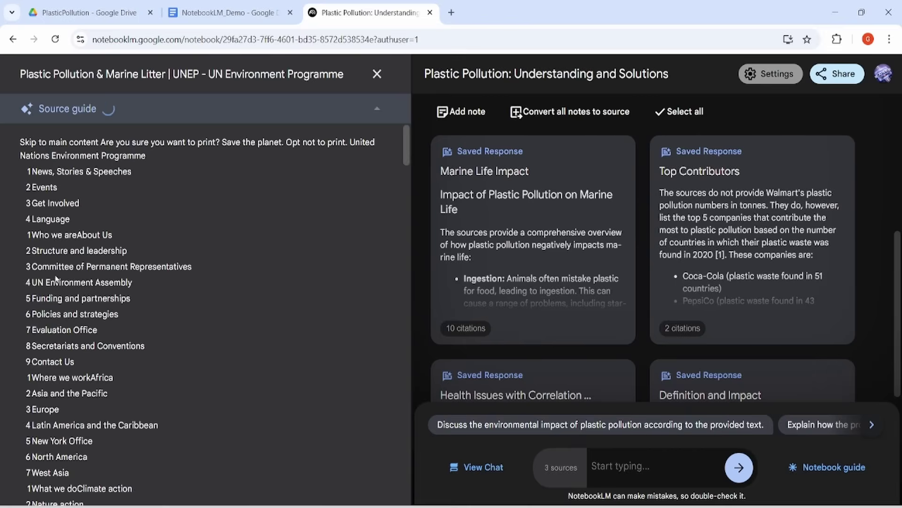
click(377, 74)
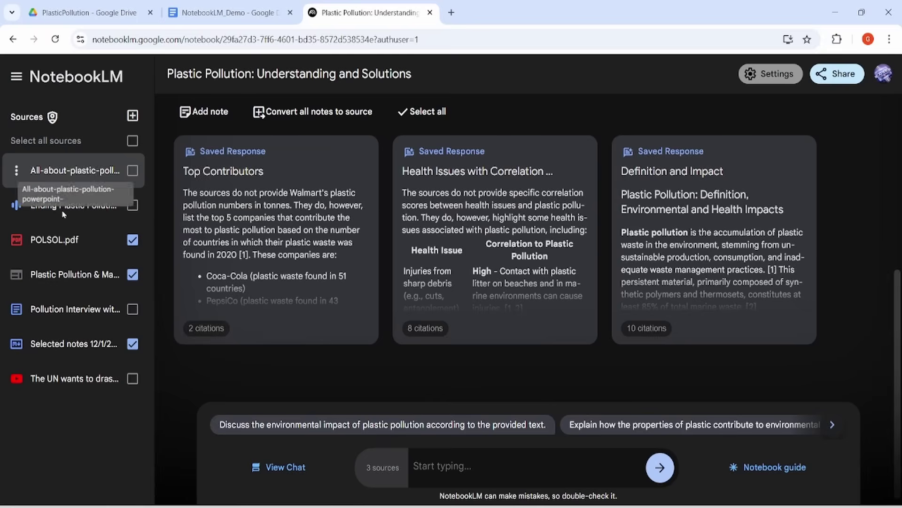
click(73, 307)
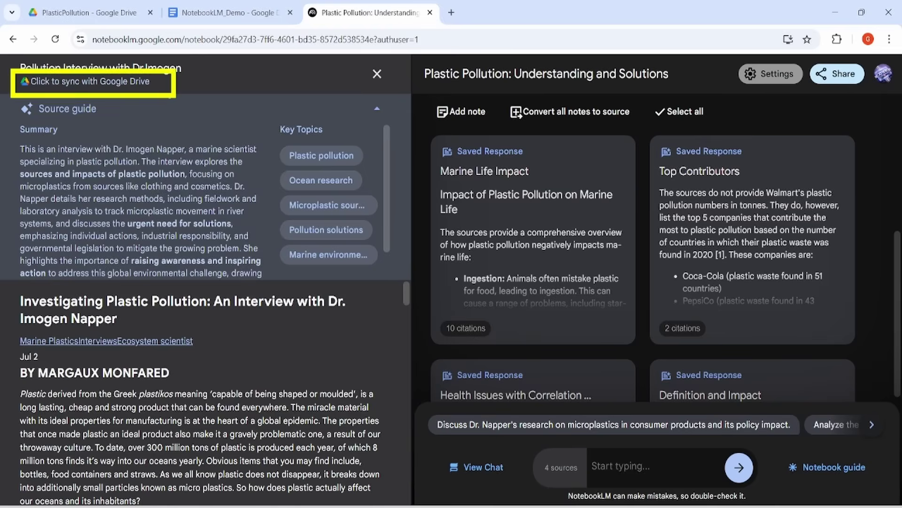
click(99, 83)
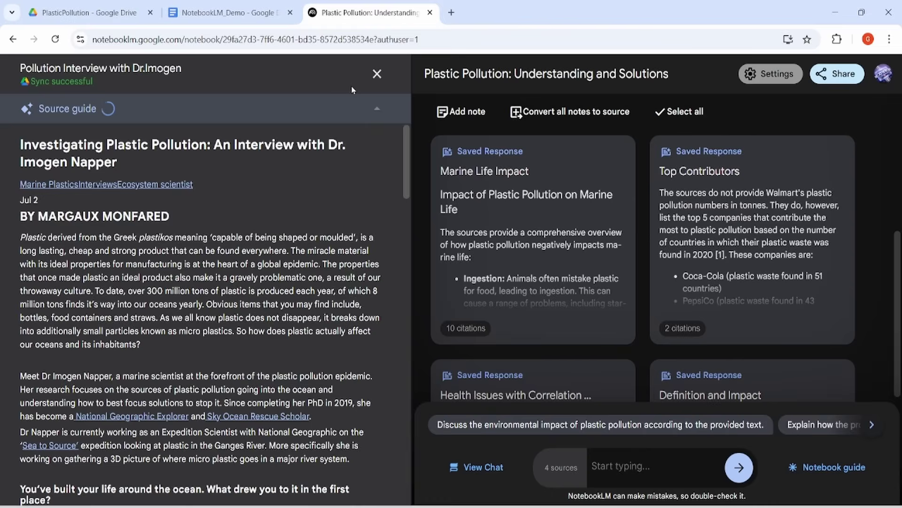
click(378, 75)
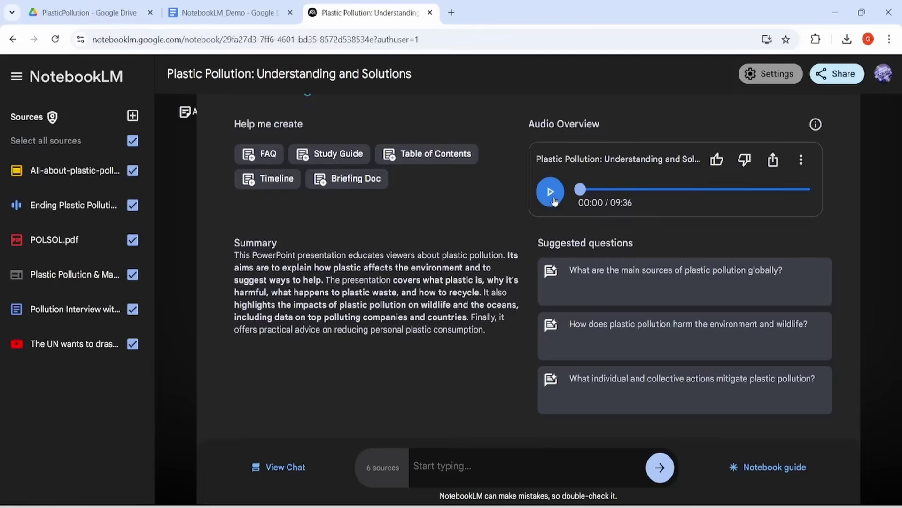
Step: Play the Audio Overview, set its playback speed to 1.2x and skip ahead to about 01:16
click(551, 191)
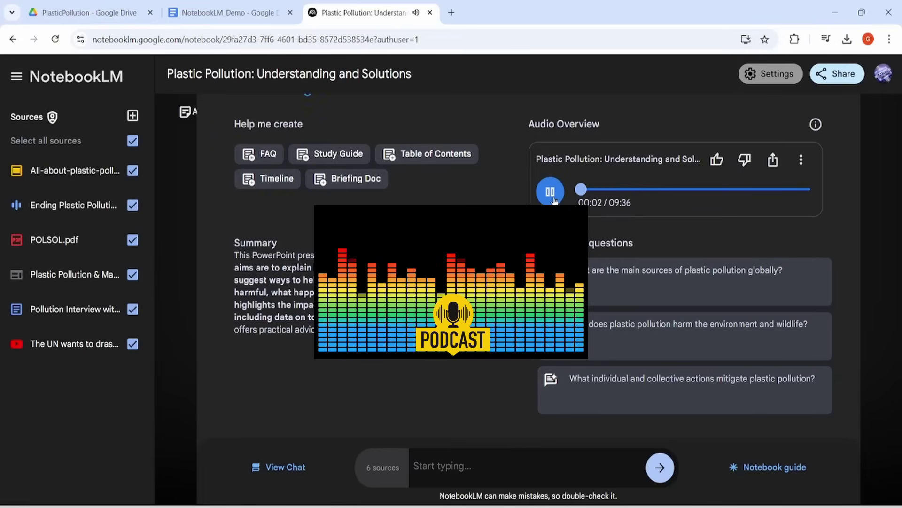
click(800, 162)
mouse_move(772, 196)
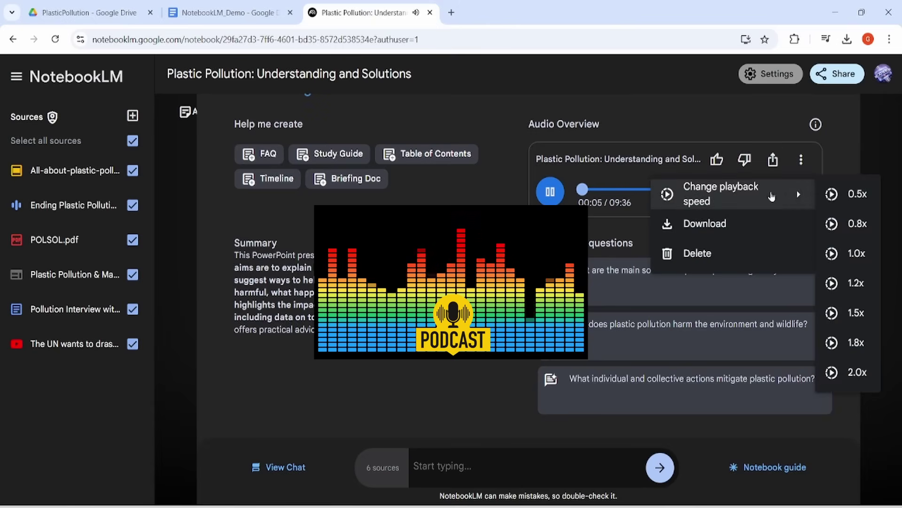
click(854, 282)
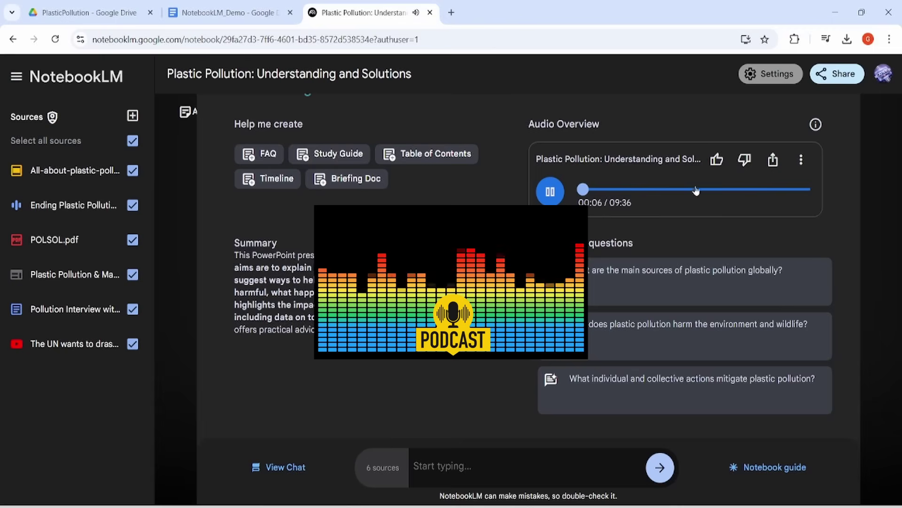
click(611, 190)
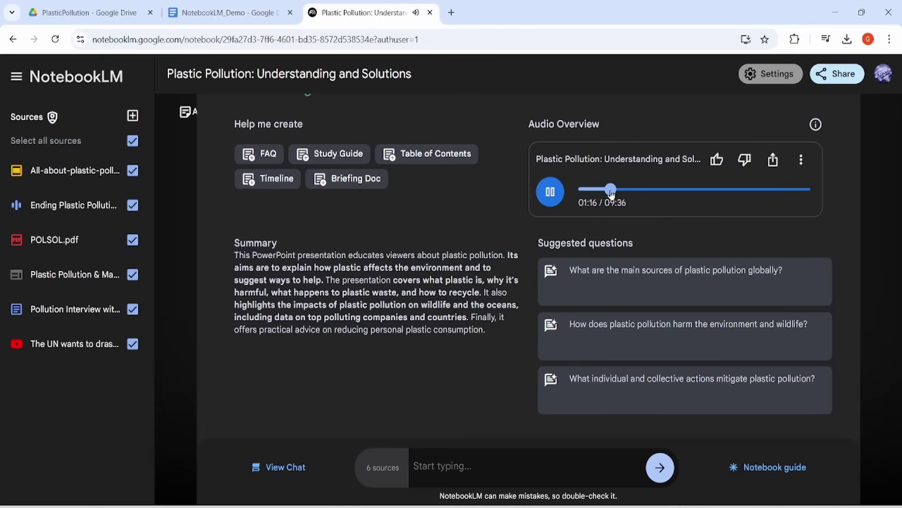
click(801, 159)
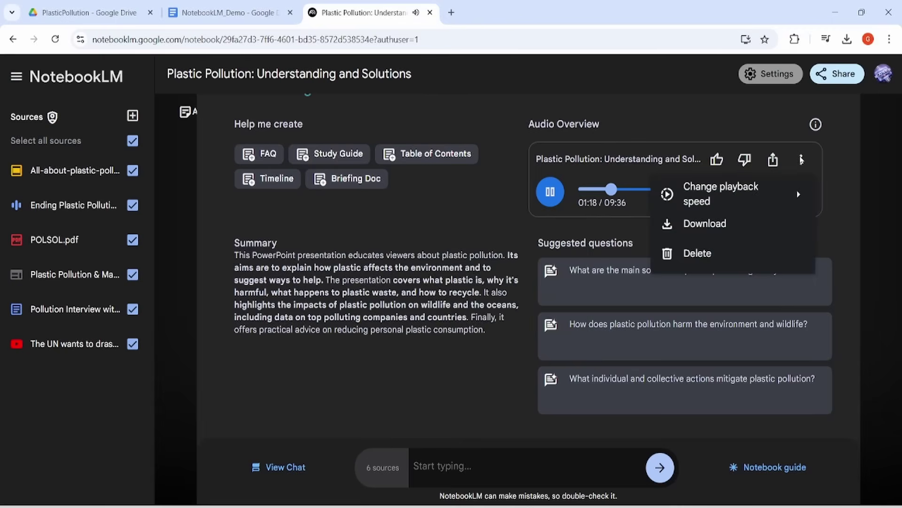
mouse_move(759, 198)
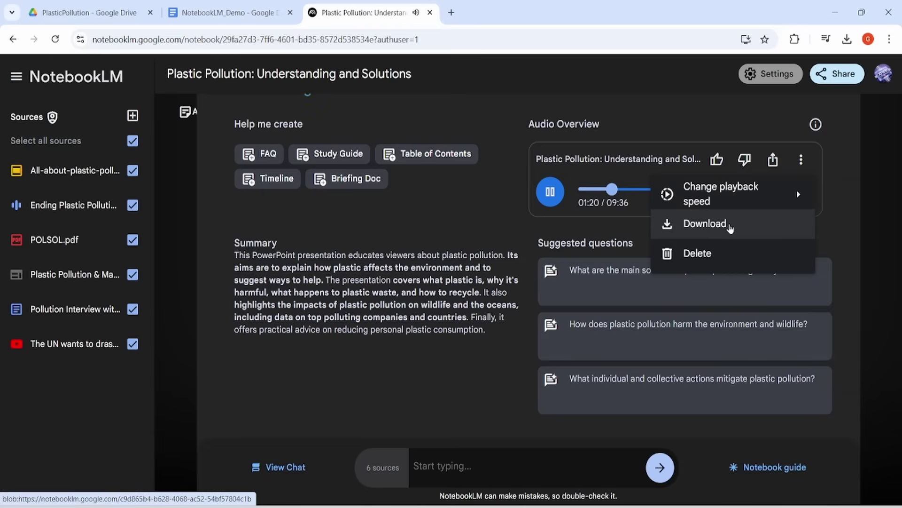
mouse_move(665, 195)
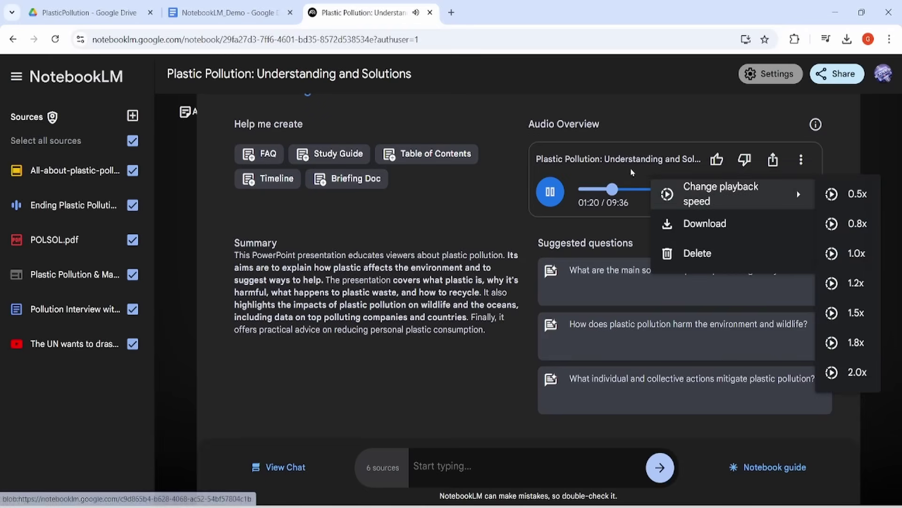
click(613, 126)
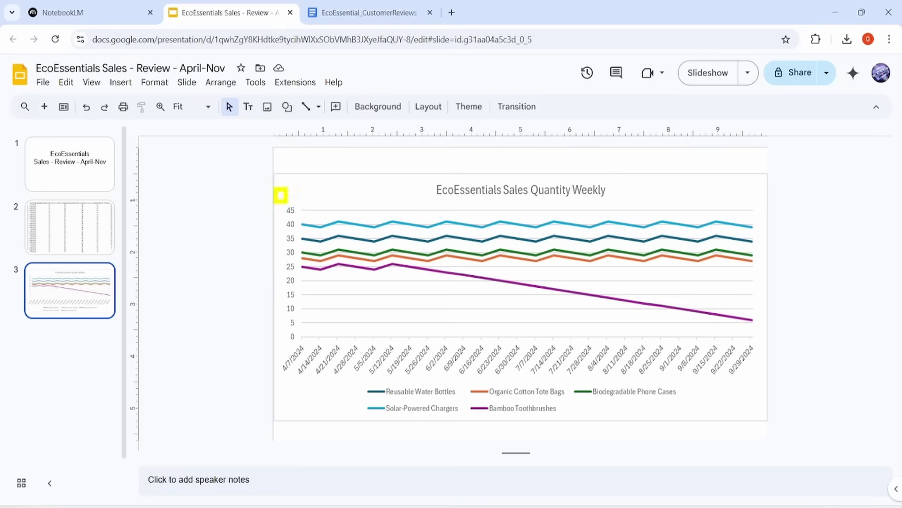
Step: Examine the EcoEssentials sales slides in Google Slides and the product and competitor reviews in the EcoEssential_CustomerReviews Google Doc
click(104, 223)
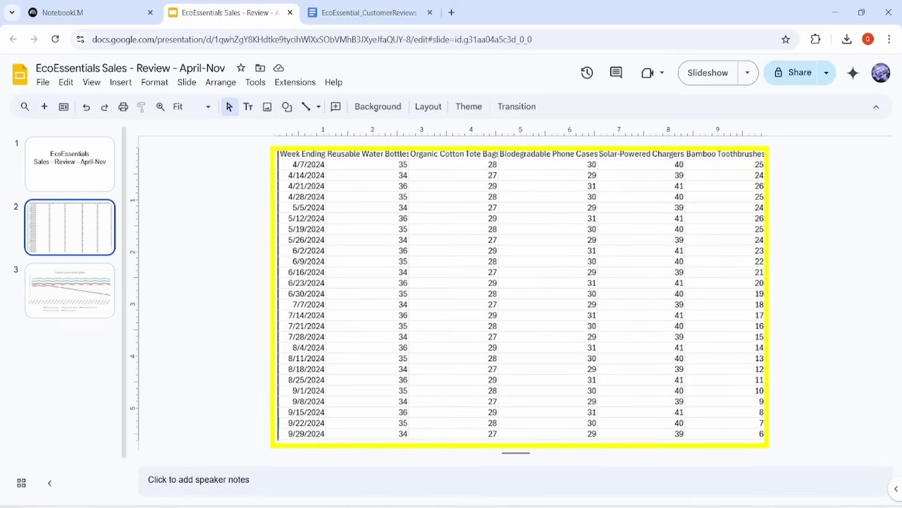
click(69, 164)
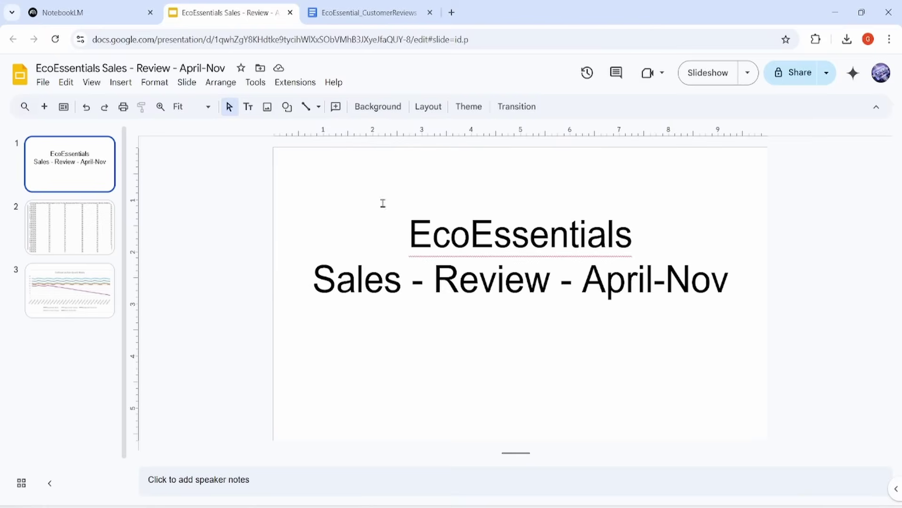
click(376, 13)
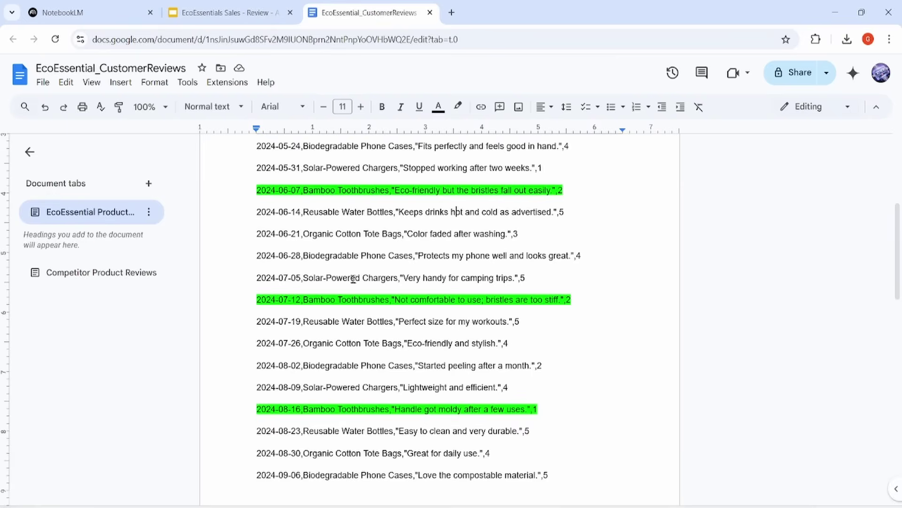
scroll(353, 278, up, 5)
scroll(363, 276, down, 3)
scroll(363, 278, down, 3)
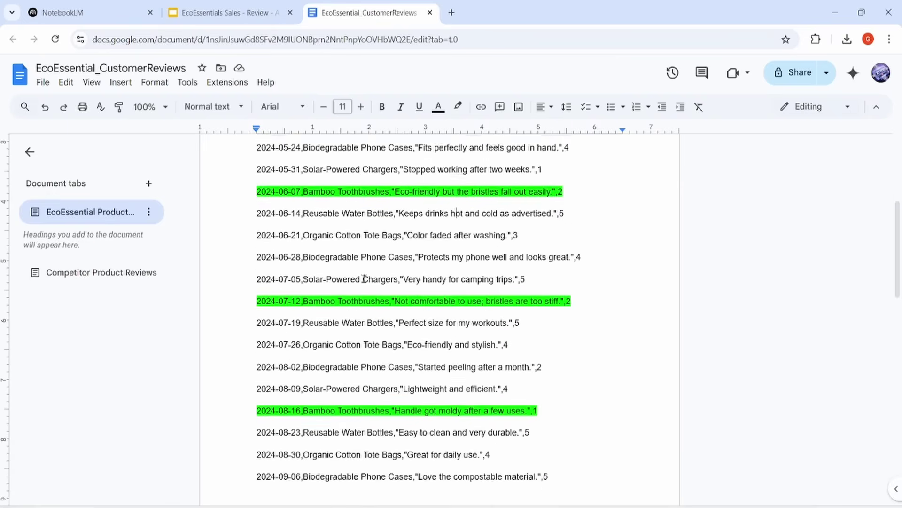
click(121, 270)
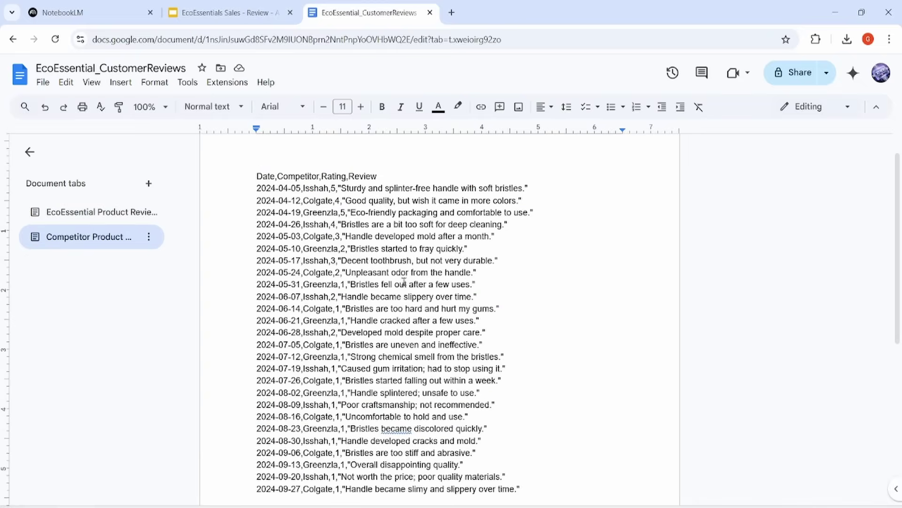
Step: Switch to the EcoEssentials Product Performance Review notebook in NotebookLM and examine the product and competitor reviews in the EcoEssential_CustomerReviews source
click(170, 380)
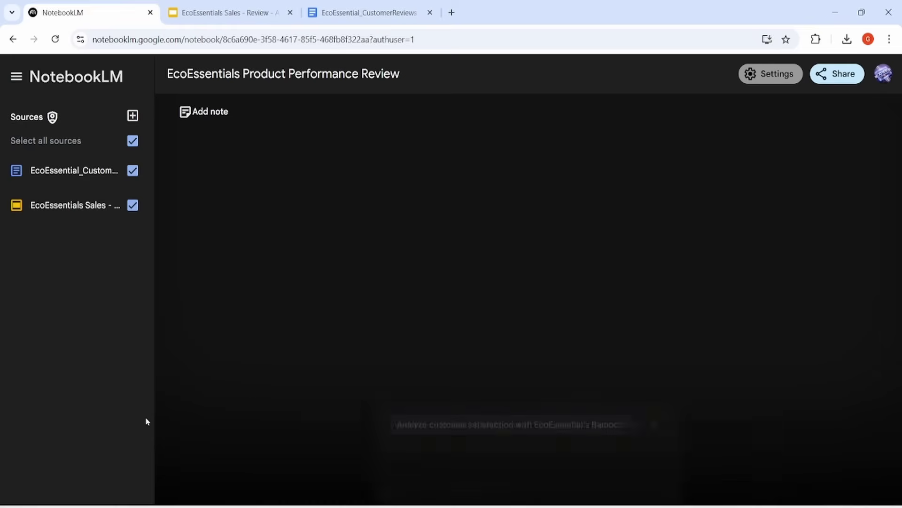
click(80, 170)
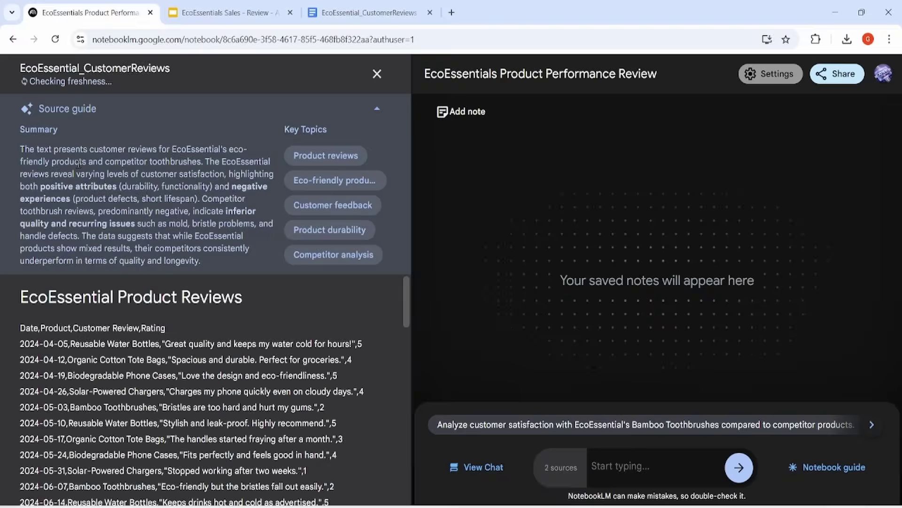
scroll(127, 348, down, 3)
scroll(103, 335, up, 2)
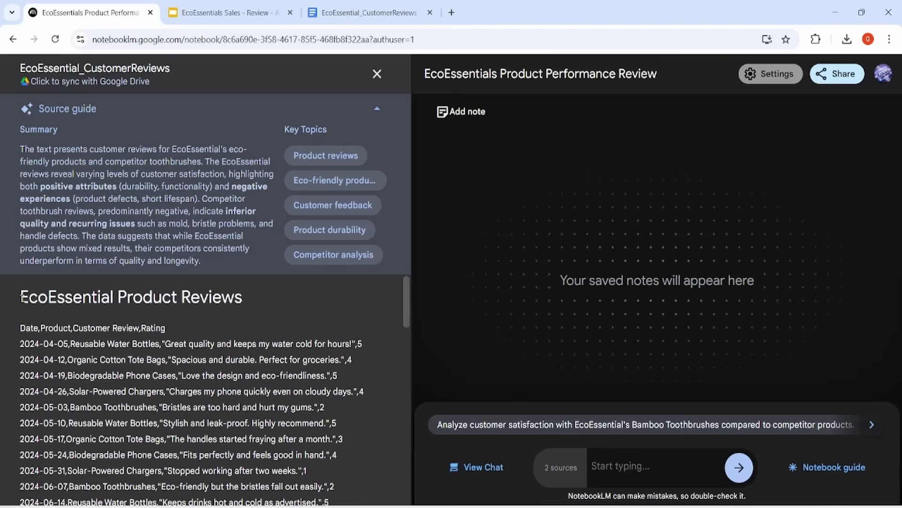
scroll(258, 311, down, 15)
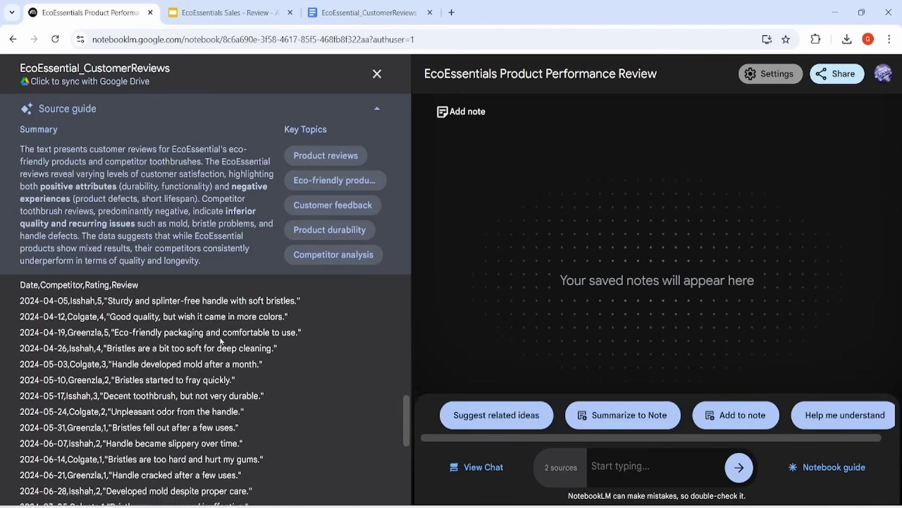
scroll(223, 335, up, 8)
drag(22, 389, 251, 396)
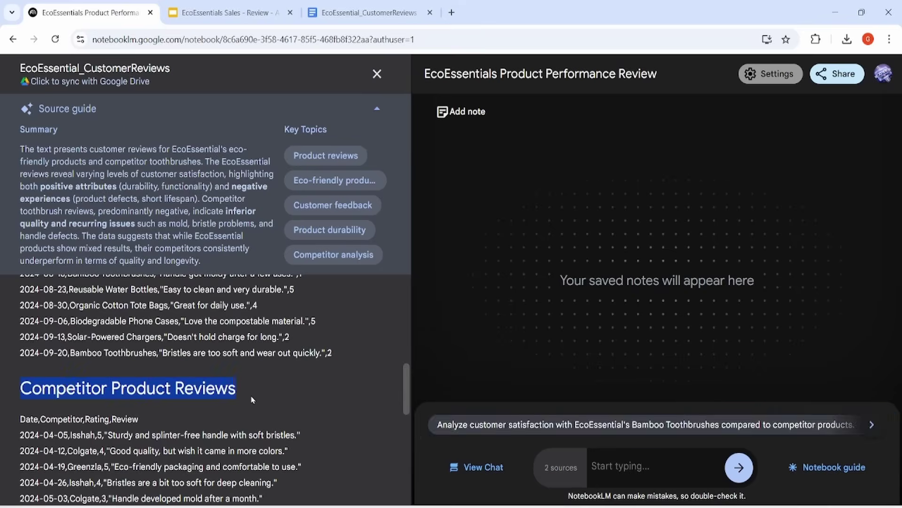
click(377, 74)
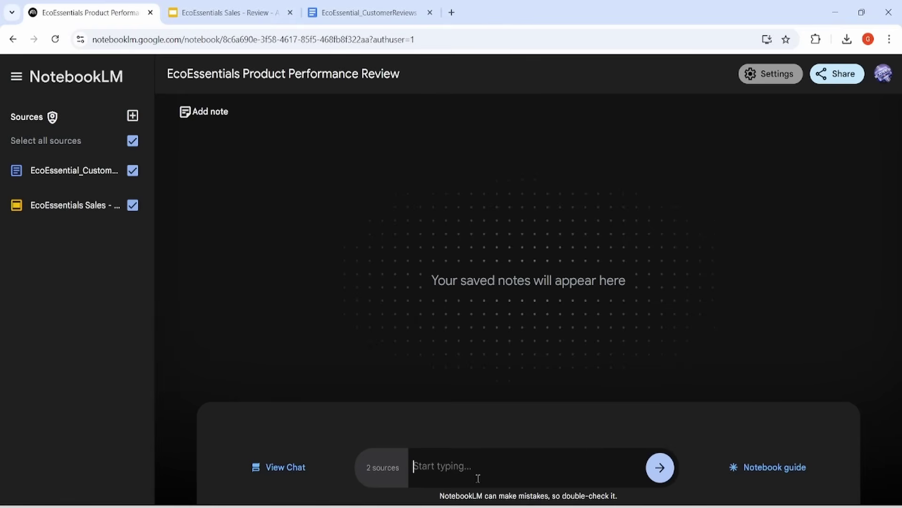
Step: Ask "What is my next course of action as business owner of Eco Essentials ? Give concrete steps with ways to measure the impact."
text(What is)
text(my next course of action as business owner of Eco Essentials ? Give concrete steps with ways to measure the impact.)
key(Return)
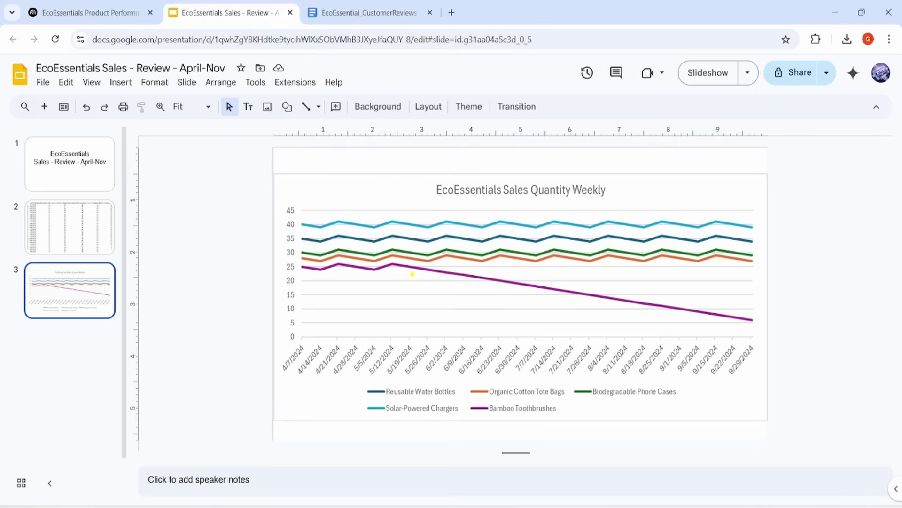
Step: Examine the Bamboo Toothbrushes line in the weekly sales chart and the EcoEssential product reviews in the EcoEssential_CustomerReviews document
drag(412, 274, 752, 330)
click(356, 14)
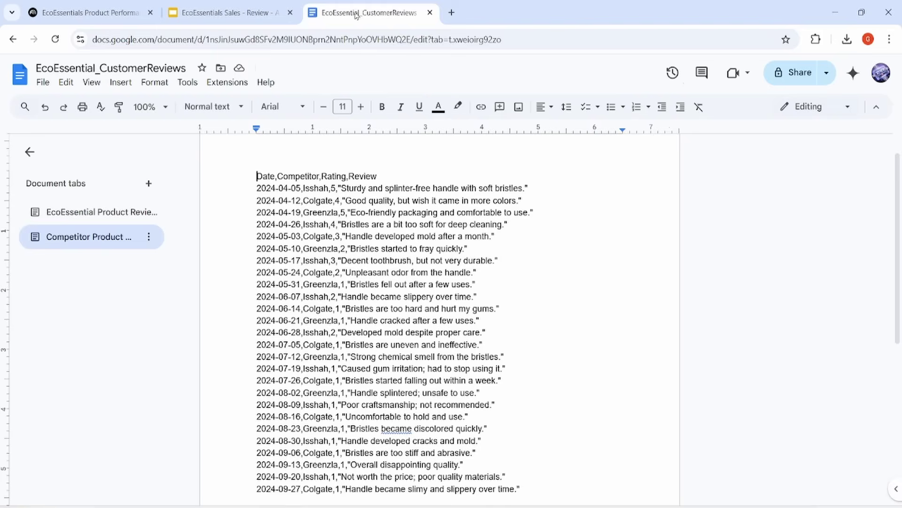
click(108, 216)
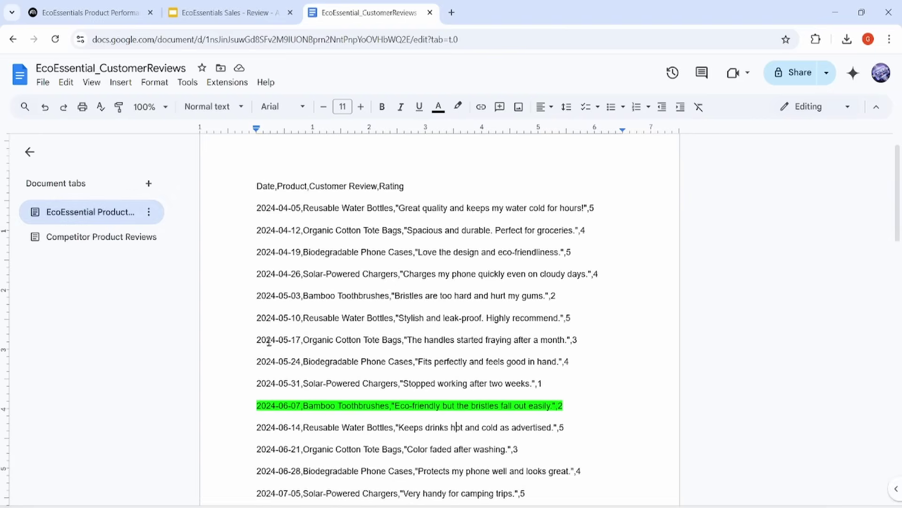
scroll(308, 356, down, 5)
drag(257, 163, 566, 161)
drag(395, 267, 525, 268)
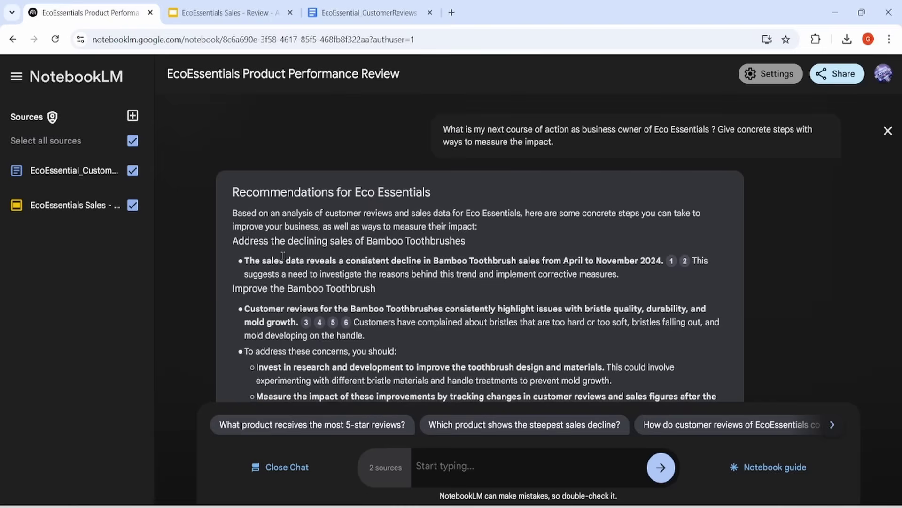
Step: Switch to the NotebookLM notebook and examine the recommendations on Bamboo Toothbrush sales and design, competitor analysis and the quality of other products
drag(277, 263, 646, 281)
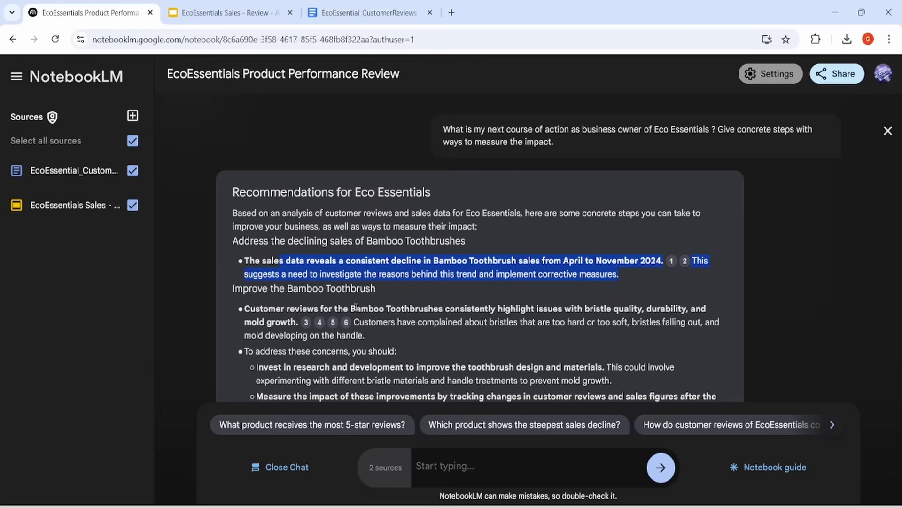
drag(356, 308, 585, 323)
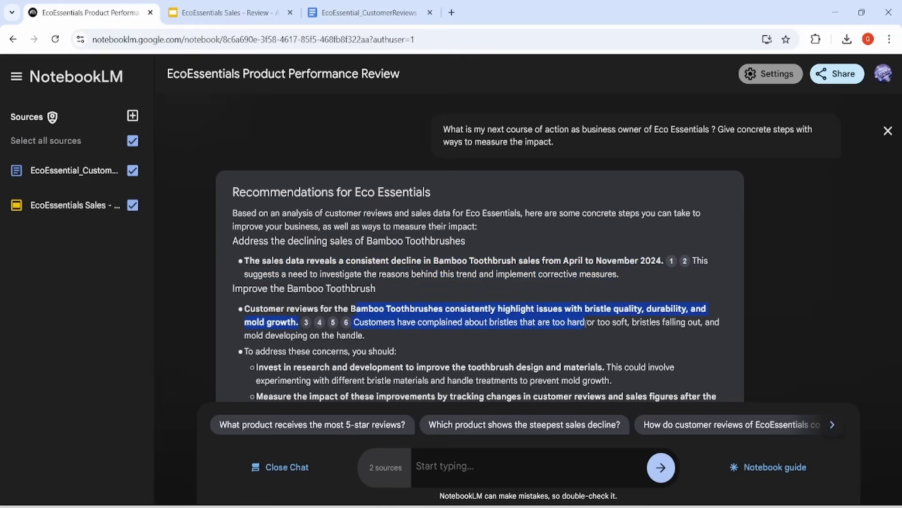
scroll(516, 352, down, 3)
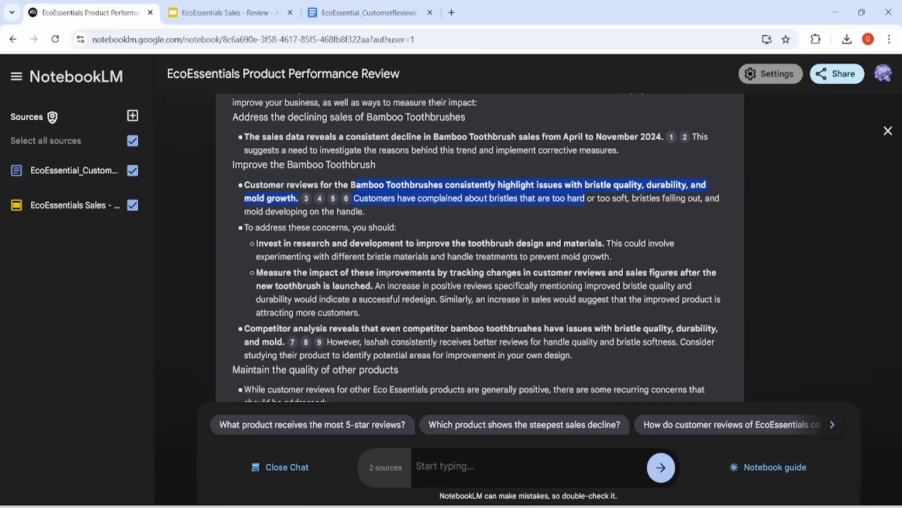
drag(273, 244, 513, 314)
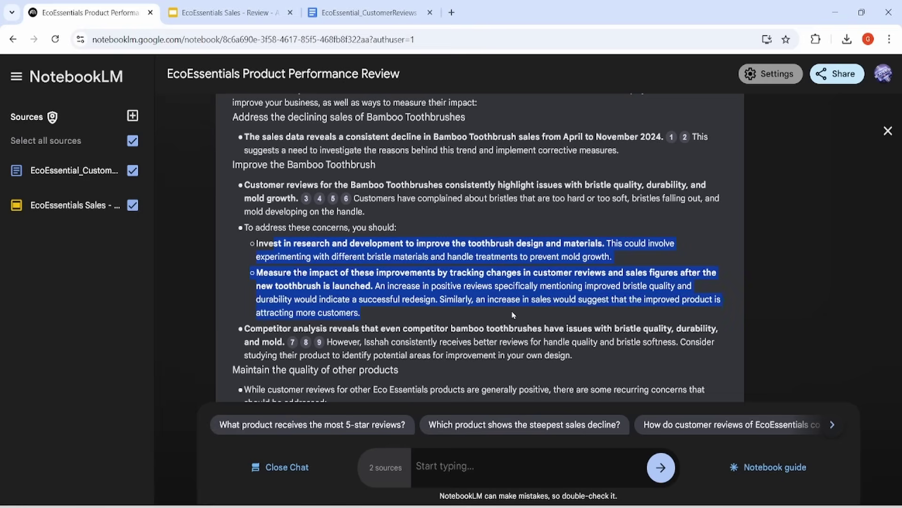
scroll(354, 303, down, 3)
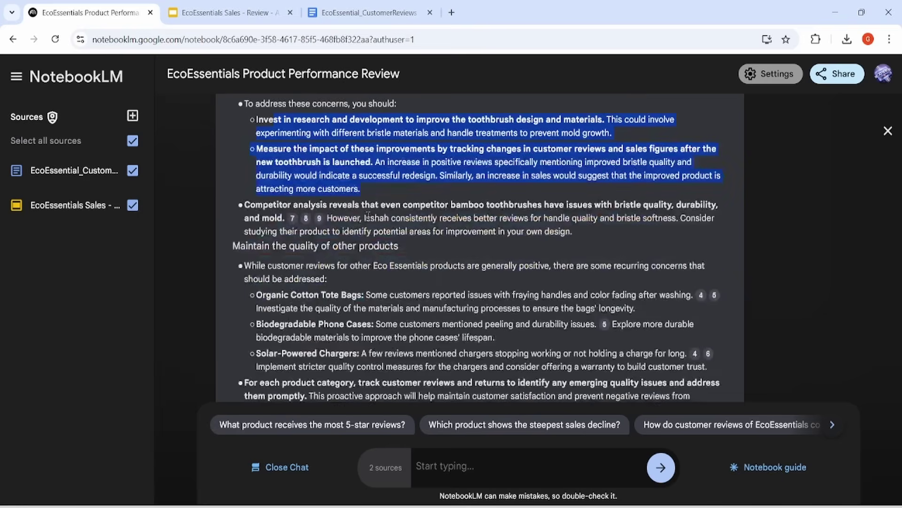
drag(366, 205, 610, 237)
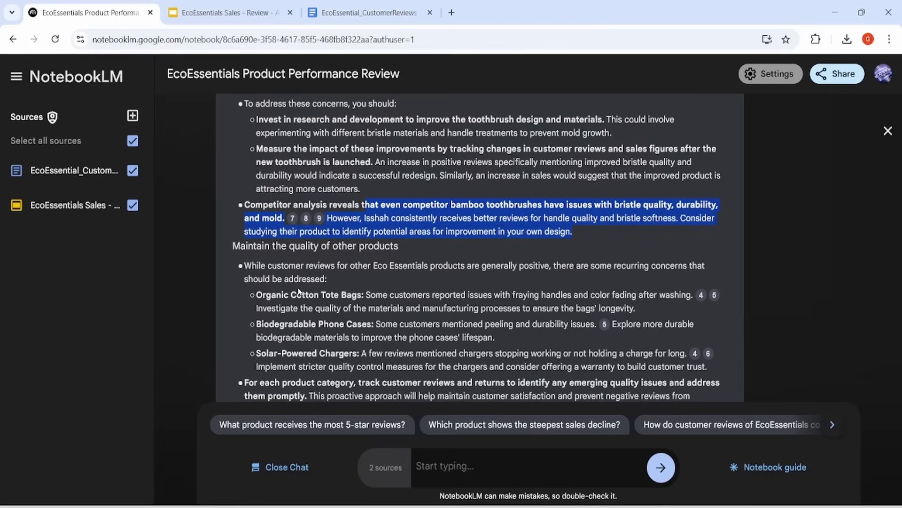
drag(291, 294, 333, 296)
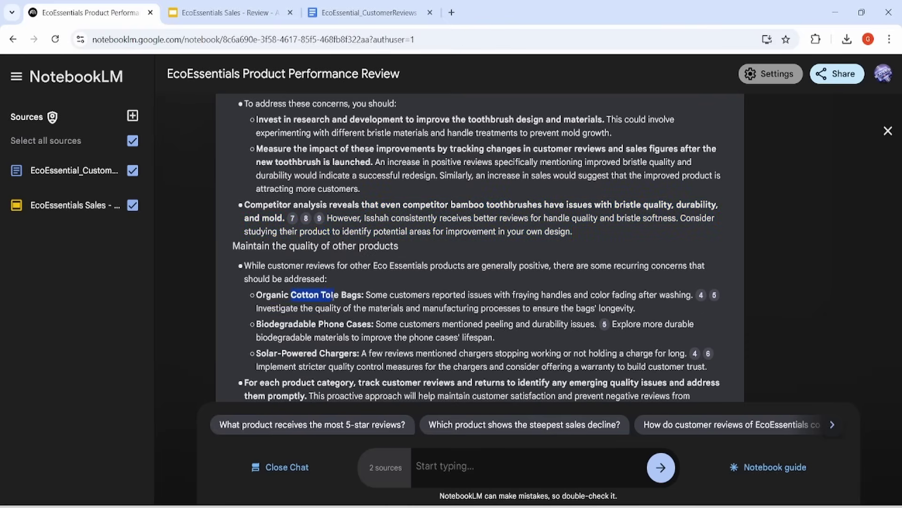
drag(299, 258, 418, 306)
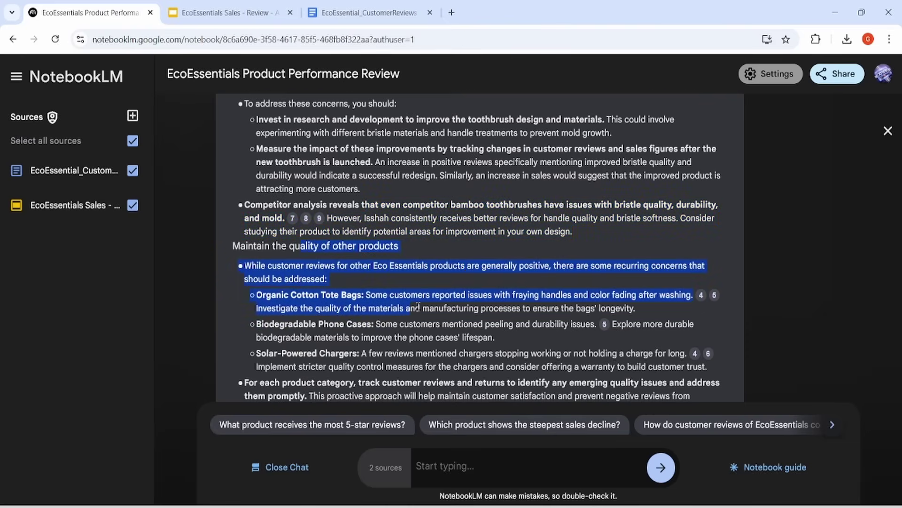
scroll(445, 289, down, 3)
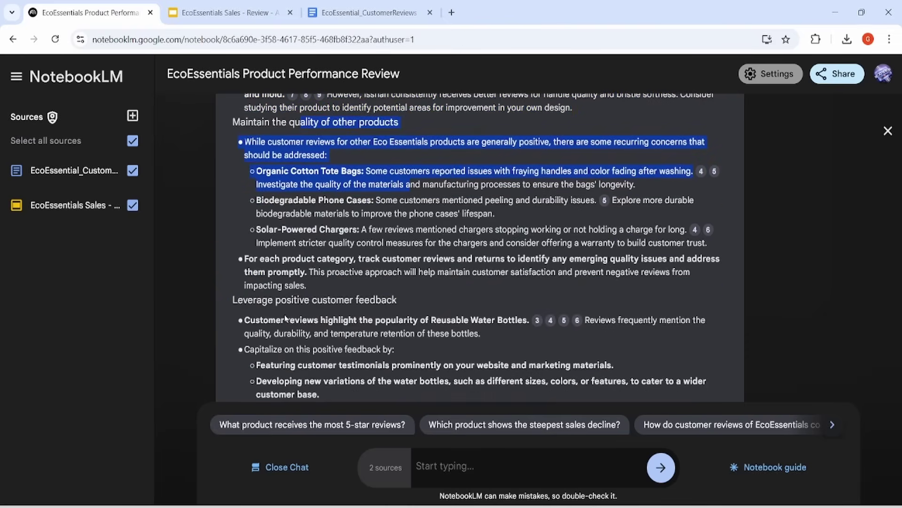